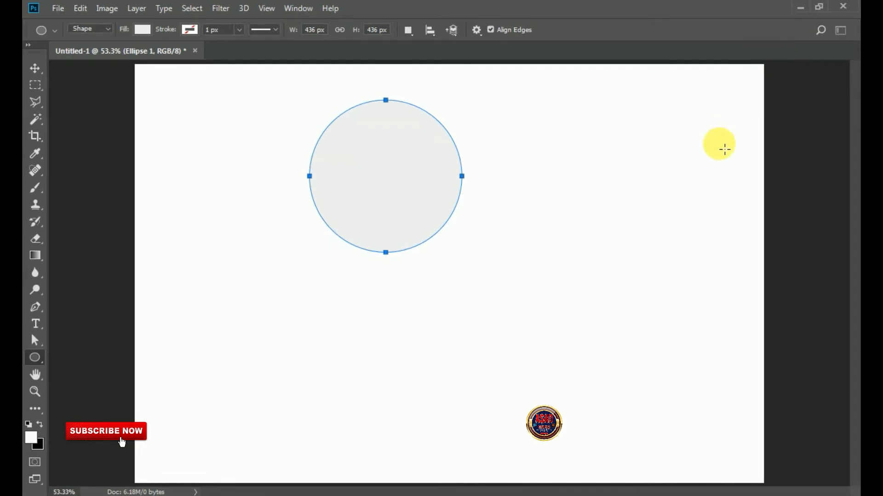
# - Move the light grey circle to the centre of the canvas
pyautogui.click(40, 68)
pyautogui.moveTo(417, 171); pyautogui.dragTo(478, 268)
pyautogui.press('ctrl')
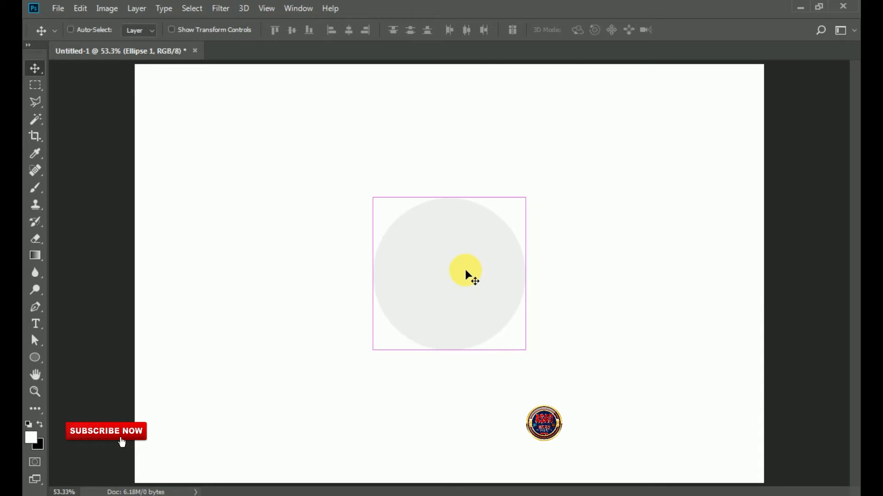
# - Scale the grey circle down proportionally around its centre to about 96% using Free Transform
pyautogui.click(80, 9)
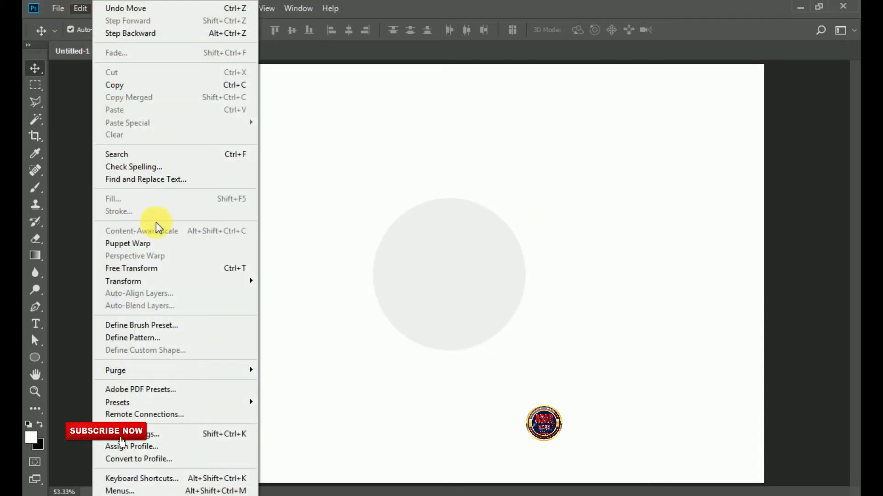
pyautogui.click(176, 268)
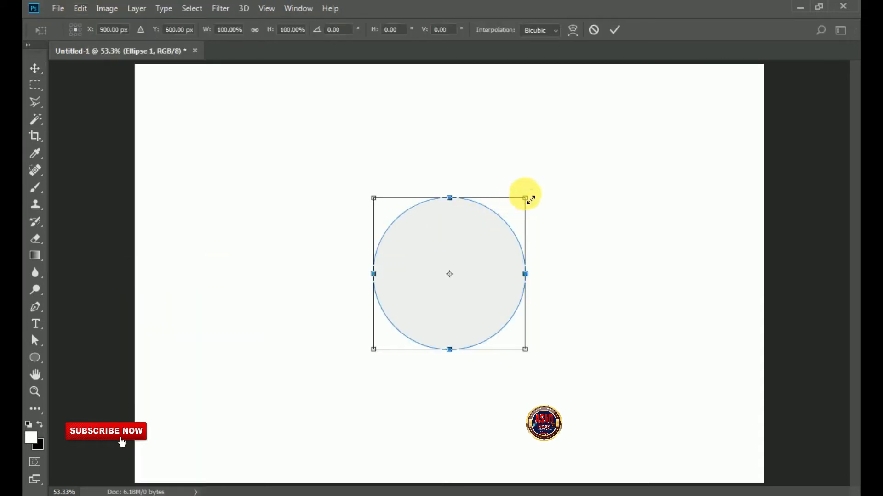
pyautogui.moveTo(529, 201); pyautogui.dragTo(522, 202)
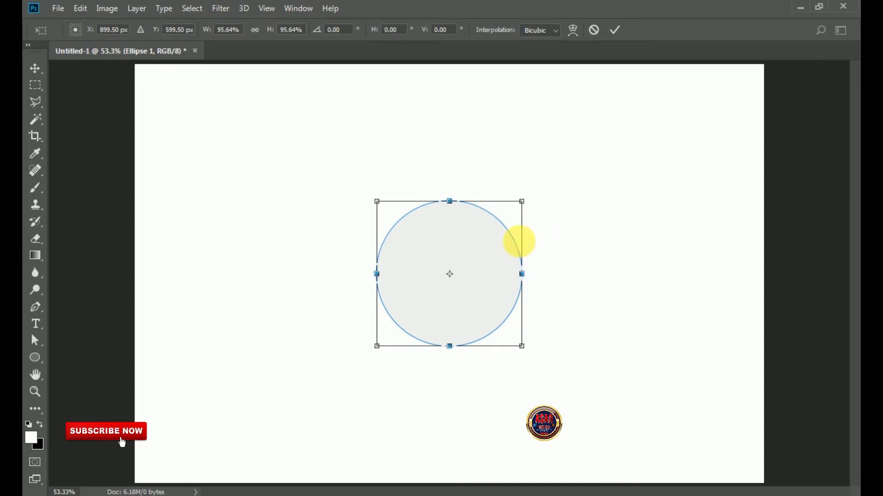
pyautogui.press('Return')
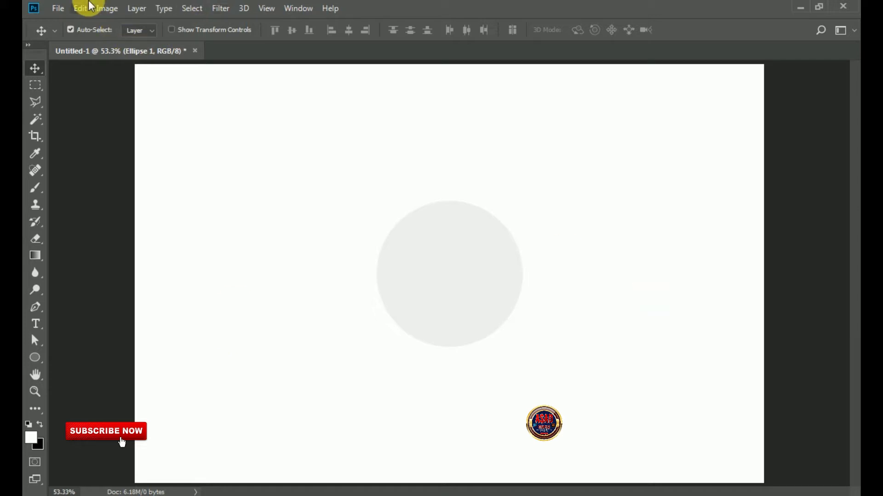
pyautogui.click(473, 300)
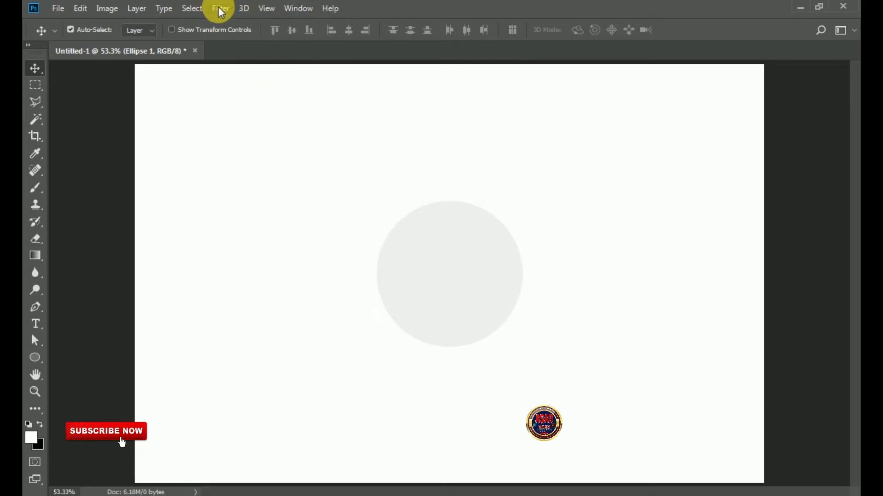
# - Reset the Essentials workspace to restore its default panels
pyautogui.click(295, 14)
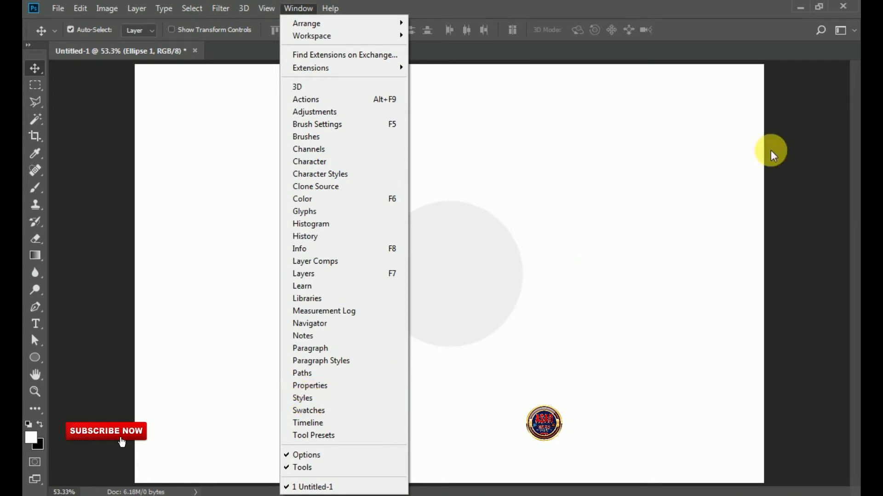
pyautogui.click(840, 41)
pyautogui.click(854, 32)
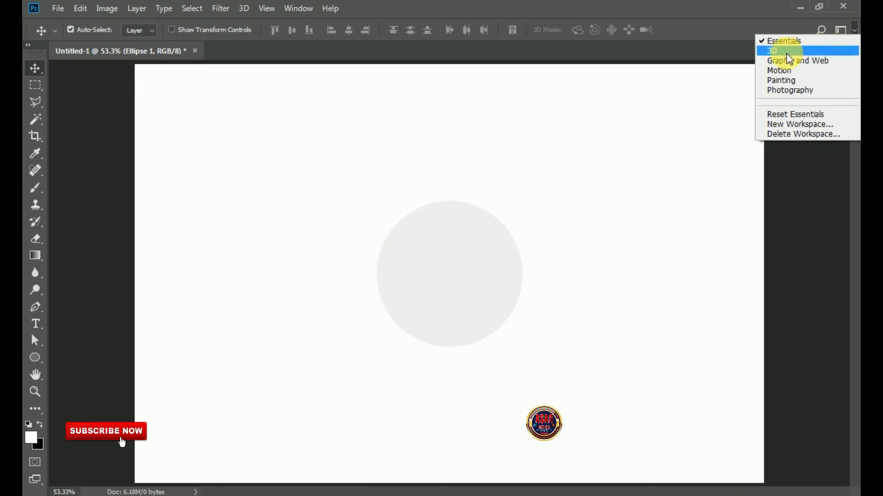
pyautogui.click(772, 114)
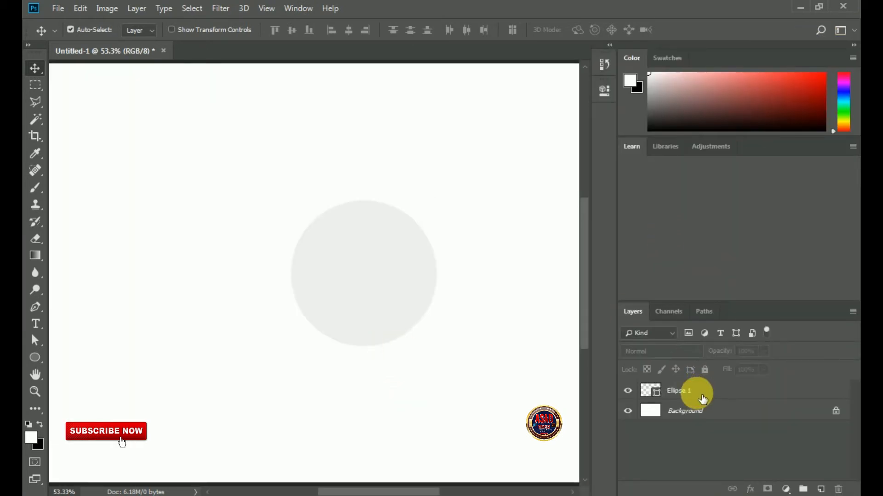
# - Apply a Drop Shadow effect with its preset settings to the Ellipse 1 layer
pyautogui.click(703, 398)
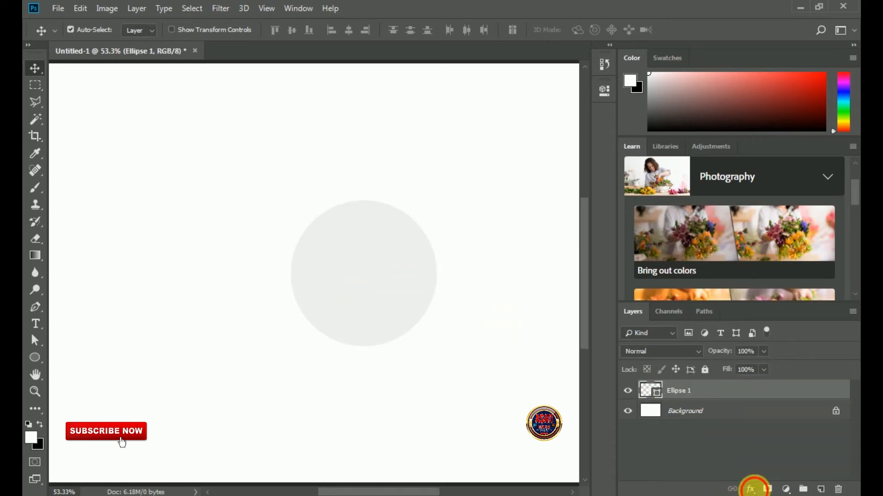
pyautogui.click(751, 489)
pyautogui.click(782, 361)
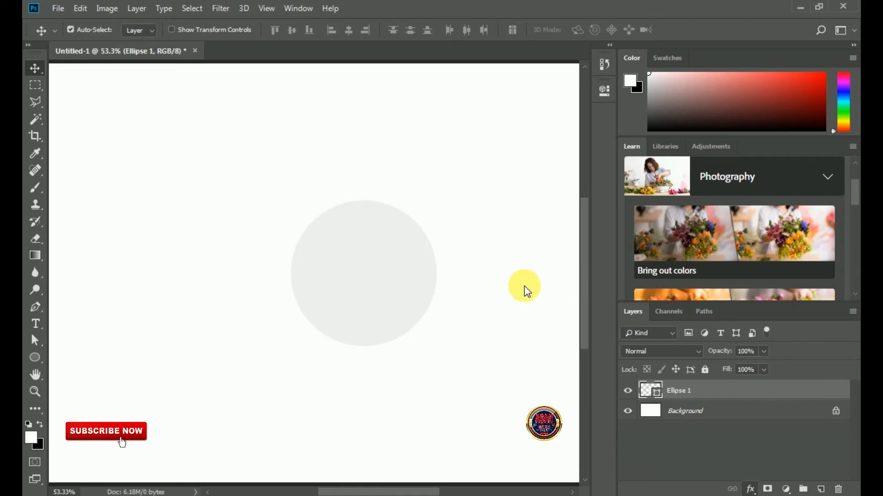
pyautogui.click(325, 434)
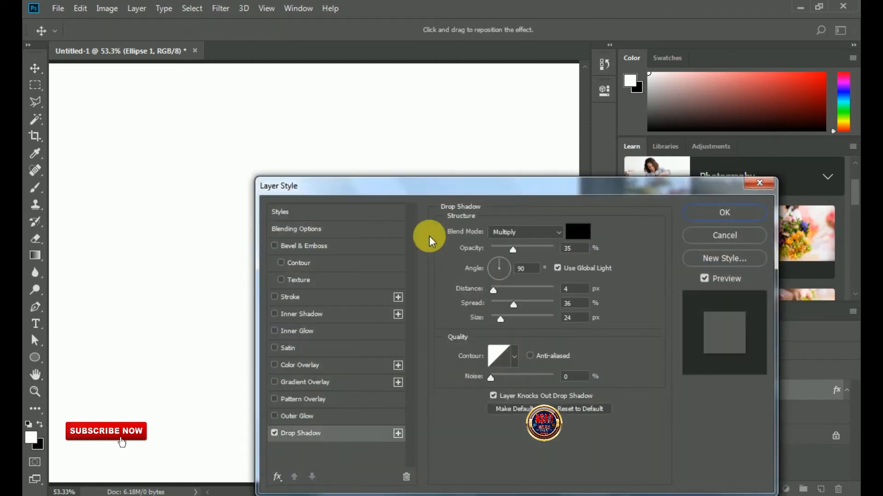
pyautogui.moveTo(437, 187); pyautogui.dragTo(558, 79)
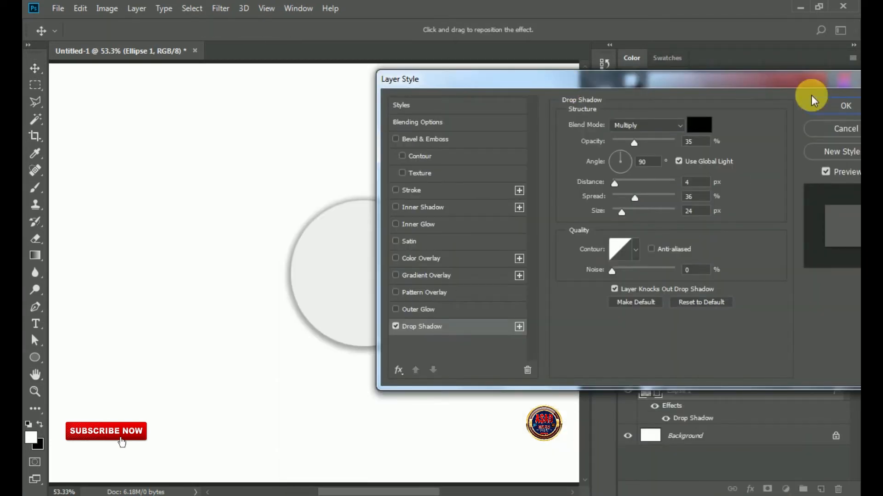
pyautogui.click(834, 108)
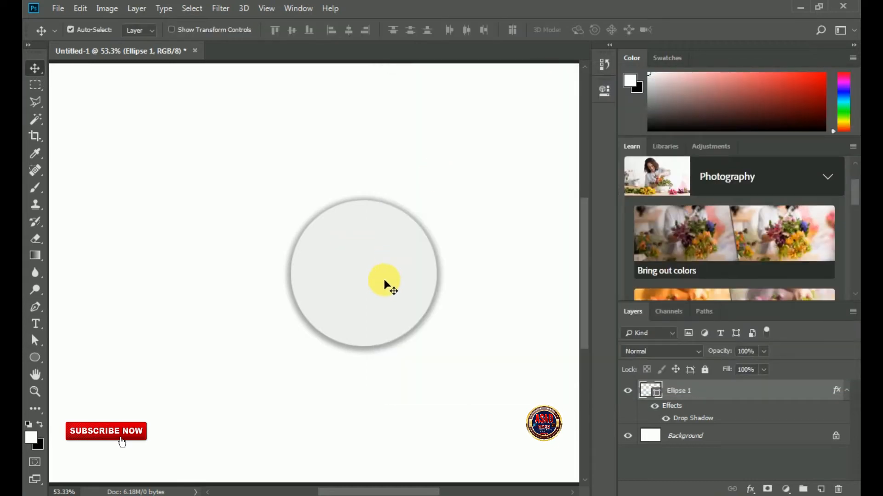
# - Duplicate the Ellipse 1 layer under the suggested name
pyautogui.rightClick(787, 401)
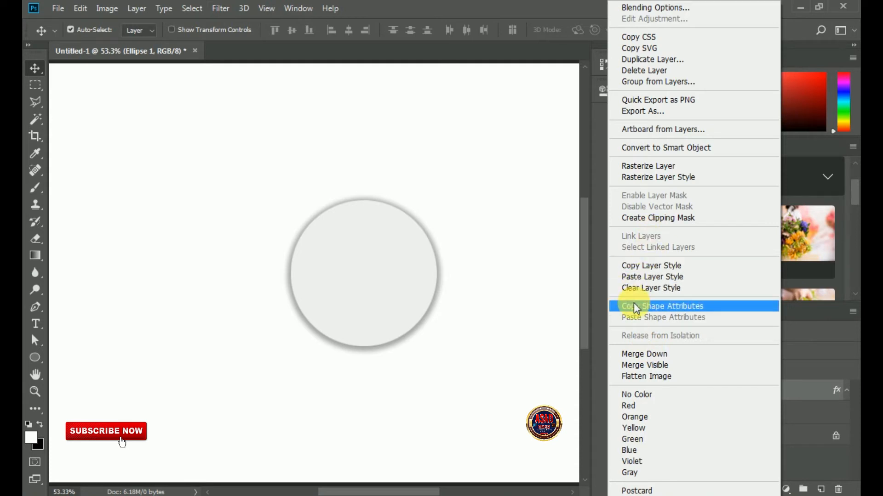
pyautogui.click(647, 59)
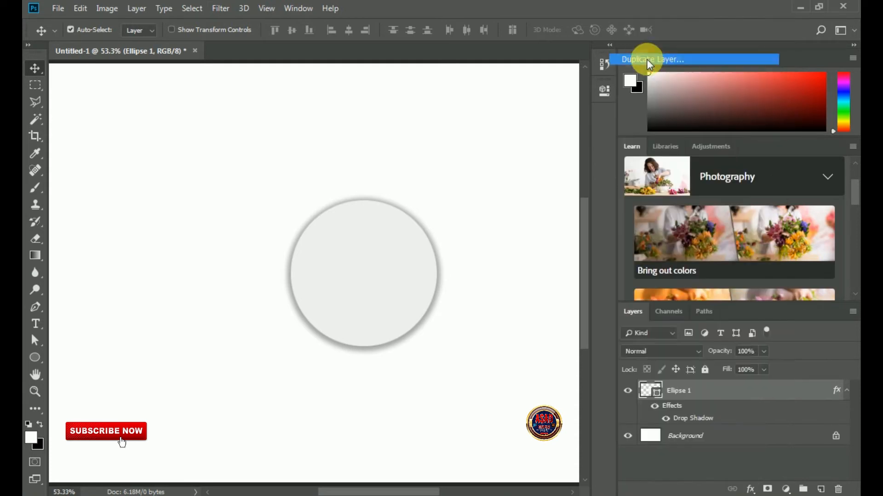
pyautogui.click(551, 133)
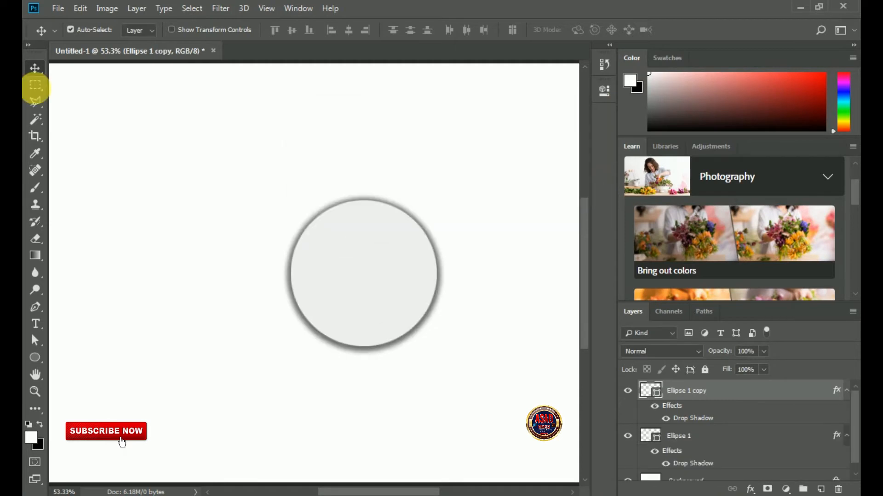
# - Scale the duplicated circle proportionally around its centre to about 72% using Free Transform
pyautogui.click(78, 8)
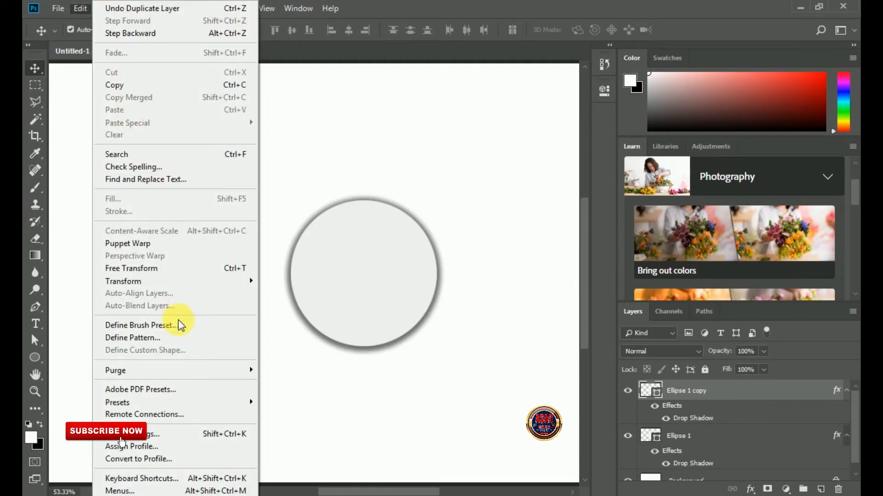
pyautogui.click(169, 269)
pyautogui.moveTo(437, 204); pyautogui.dragTo(412, 222)
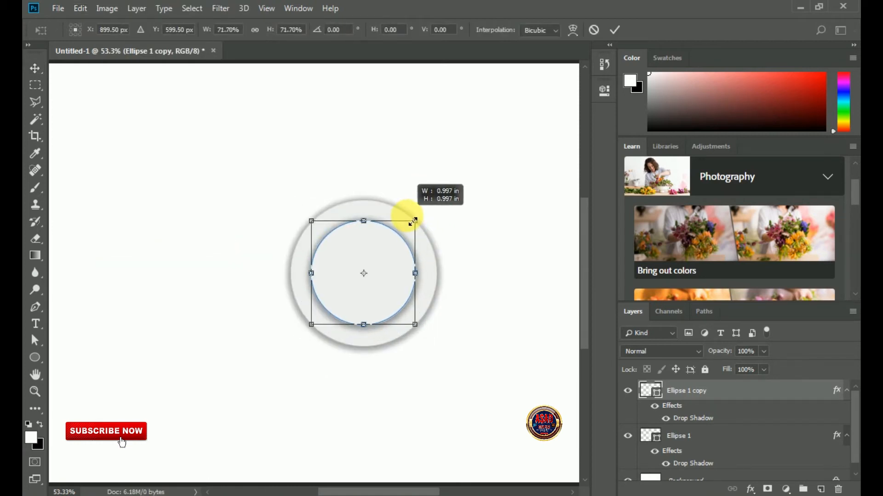
pyautogui.doubleClick(393, 249)
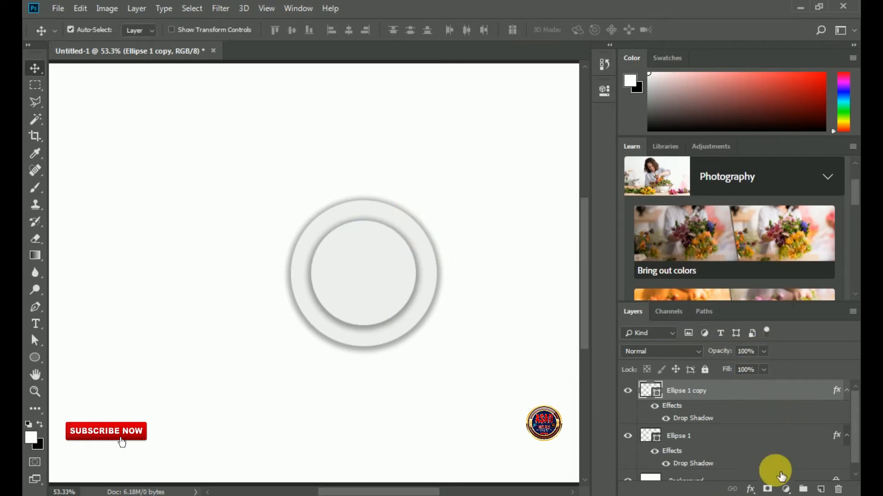
# - Add a red Color Overlay at 100% opacity to the Ellipse 1 copy layer, leaving Inner Glow disabled
pyautogui.click(750, 490)
pyautogui.click(772, 349)
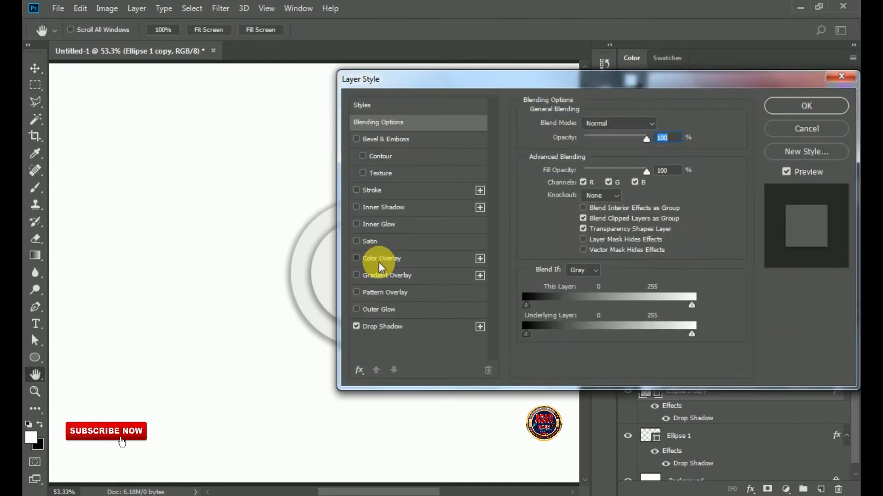
pyautogui.click(374, 258)
pyautogui.moveTo(522, 75); pyautogui.dragTo(591, 77)
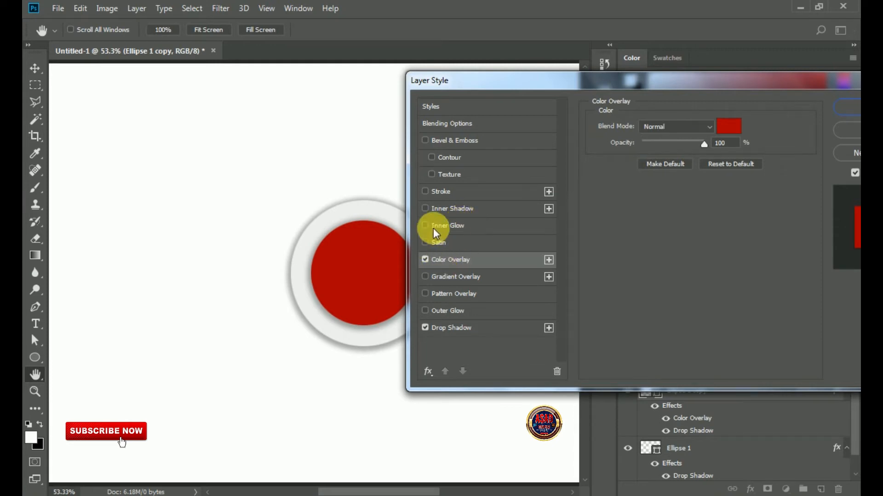
pyautogui.click(451, 227)
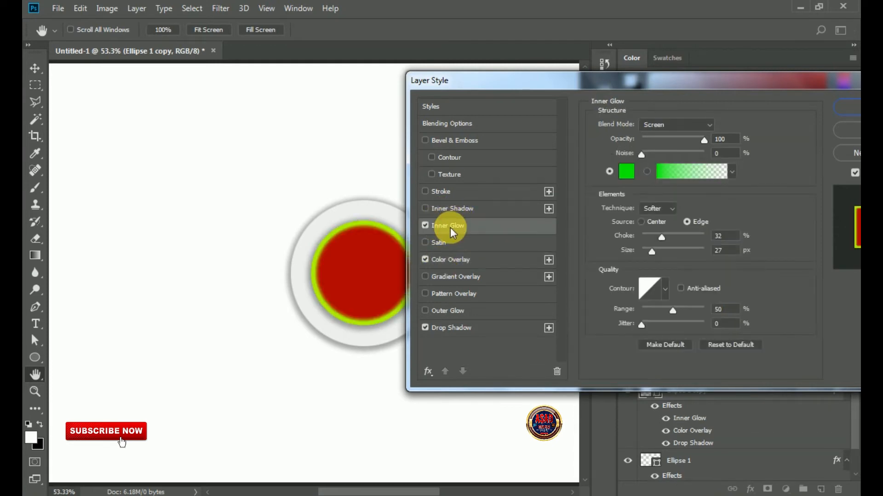
pyautogui.click(426, 226)
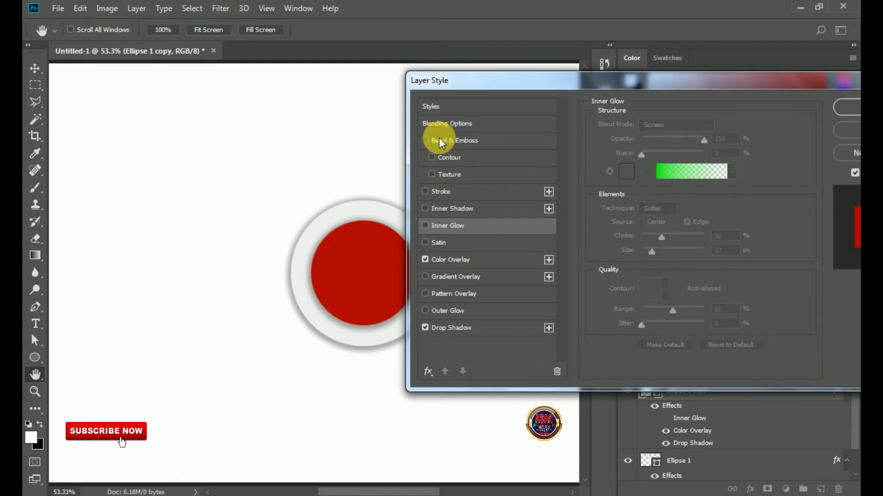
# - Add a smooth Inner Bevel to the red circle with depth 168%, size 32 px and soften 2 px
pyautogui.click(440, 140)
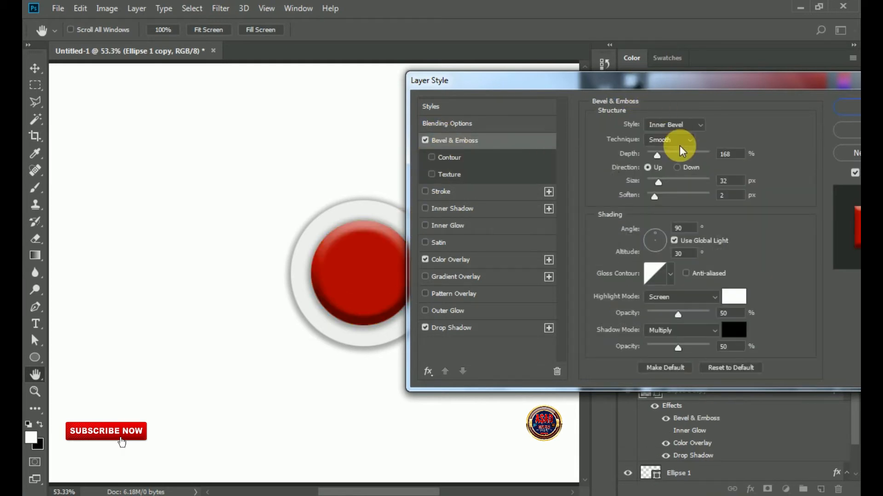
pyautogui.moveTo(637, 81); pyautogui.dragTo(465, 82)
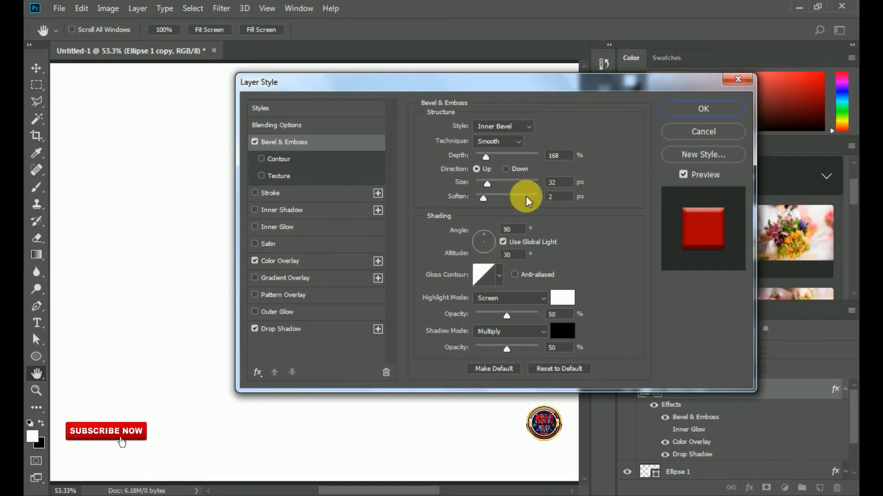
pyautogui.doubleClick(552, 183)
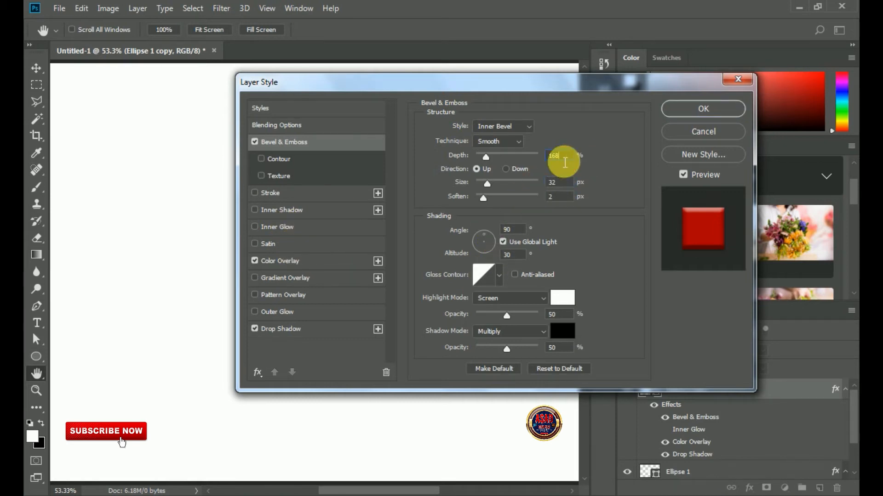
pyautogui.doubleClick(551, 197)
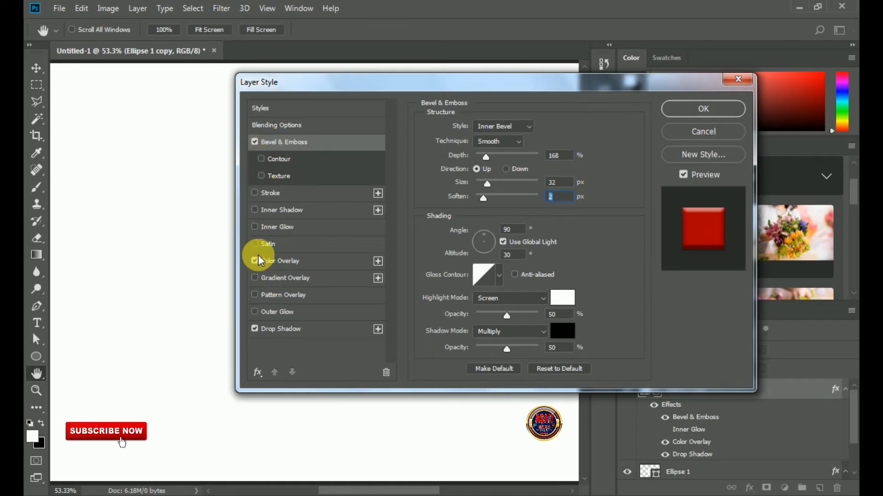
pyautogui.click(680, 109)
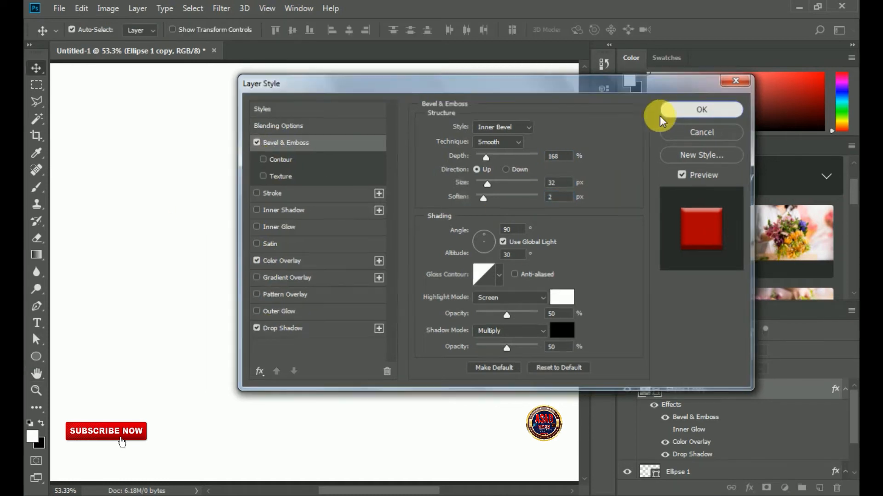
# - Scale the outer grey Ellipse 1 circle down slightly around its centre using Free Transform
pyautogui.hotkey('ctrl', '0')
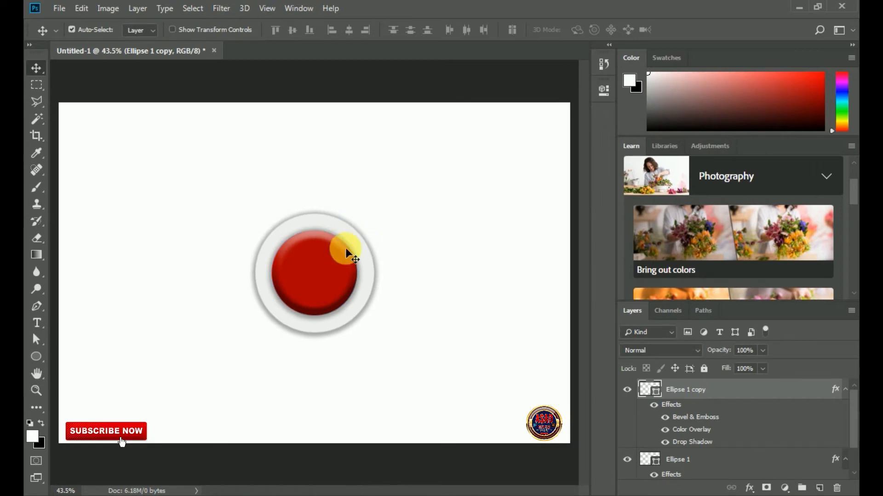
pyautogui.click(354, 245)
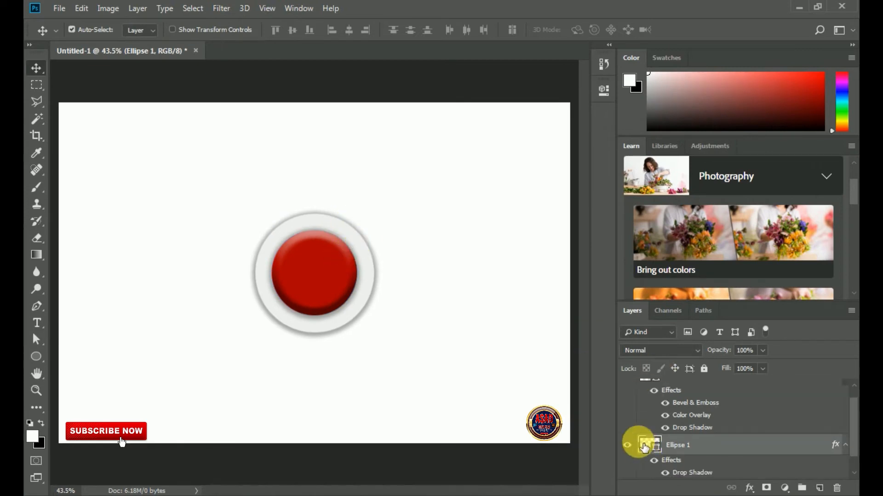
pyautogui.click(628, 446)
pyautogui.click(628, 446)
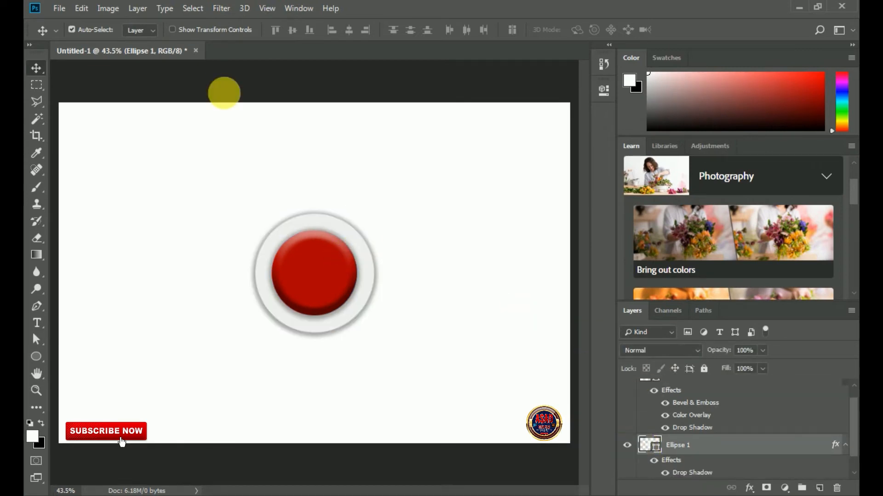
pyautogui.click(77, 9)
pyautogui.click(189, 266)
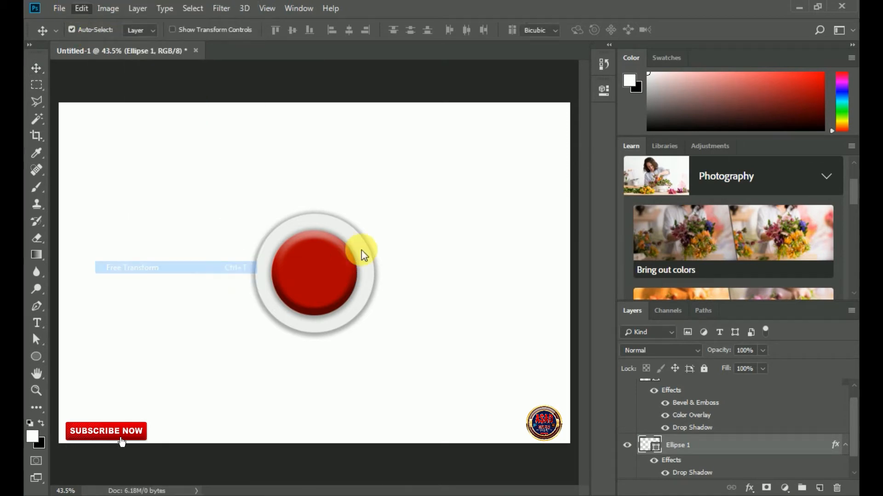
pyautogui.moveTo(370, 217); pyautogui.dragTo(371, 219)
pyautogui.press('Return')
# - Select both circles and move them together to the upper-left area of the canvas
pyautogui.moveTo(446, 225); pyautogui.dragTo(256, 296)
pyautogui.moveTo(324, 284); pyautogui.dragTo(196, 225)
pyautogui.scroll(1, 769, 452)
pyautogui.click(765, 449)
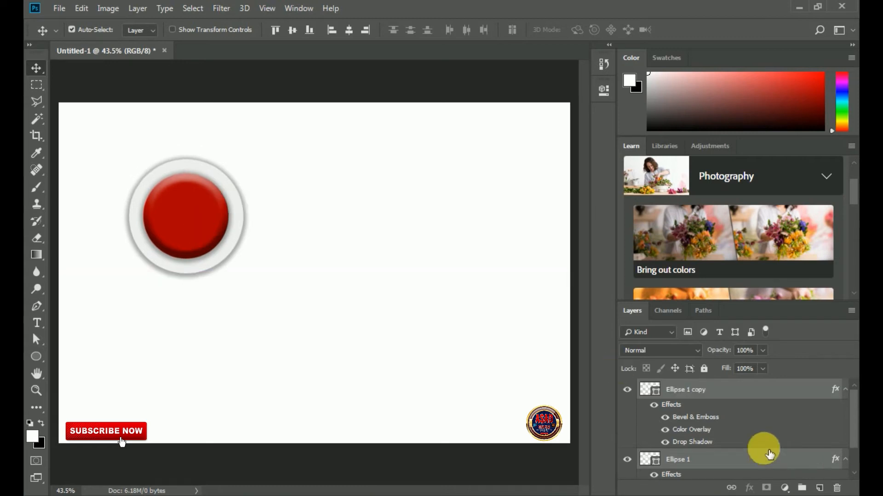
pyautogui.rightClick(765, 456)
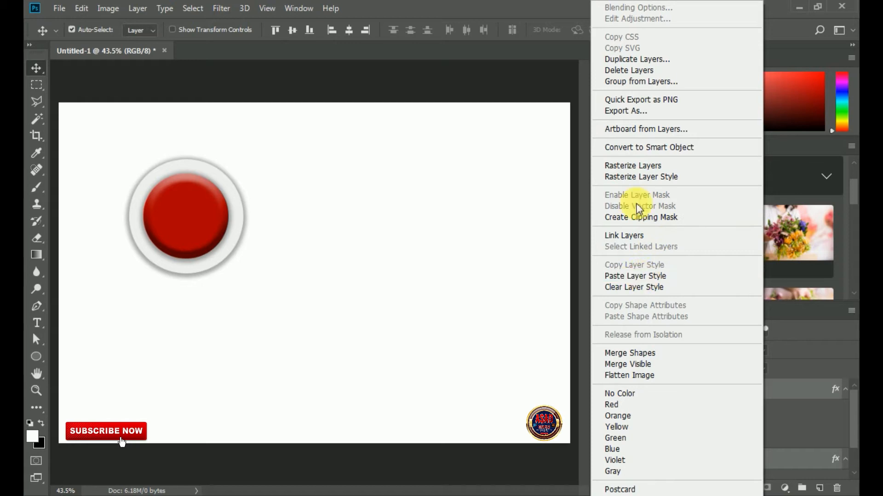
pyautogui.click(638, 60)
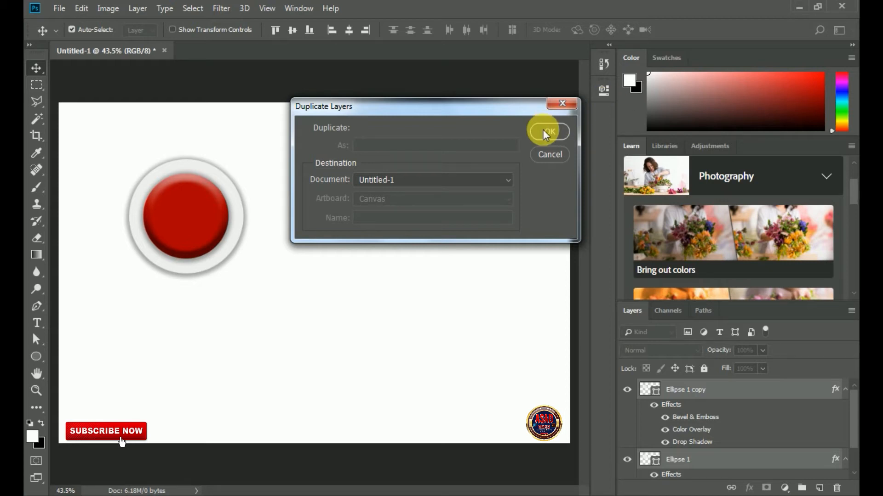
pyautogui.click(549, 156)
# - Group the Ellipse 1 copy and Ellipse 1 layers together as Group 1
pyautogui.rightClick(731, 388)
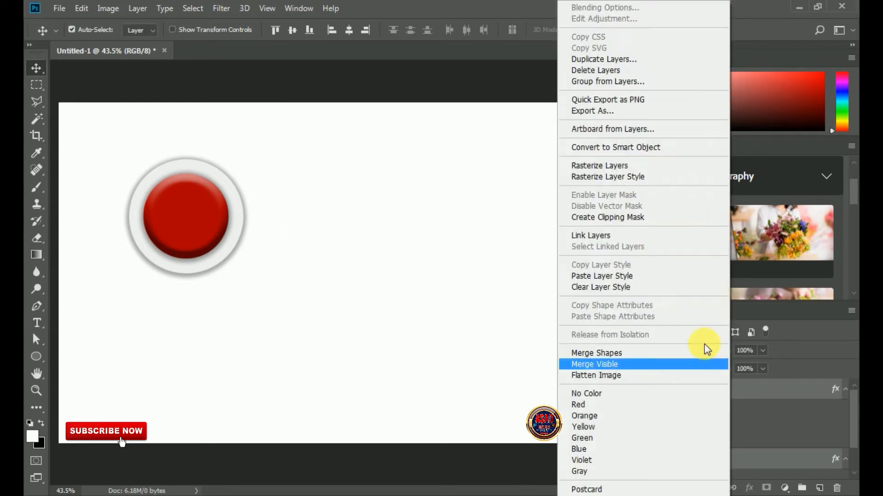
pyautogui.click(625, 82)
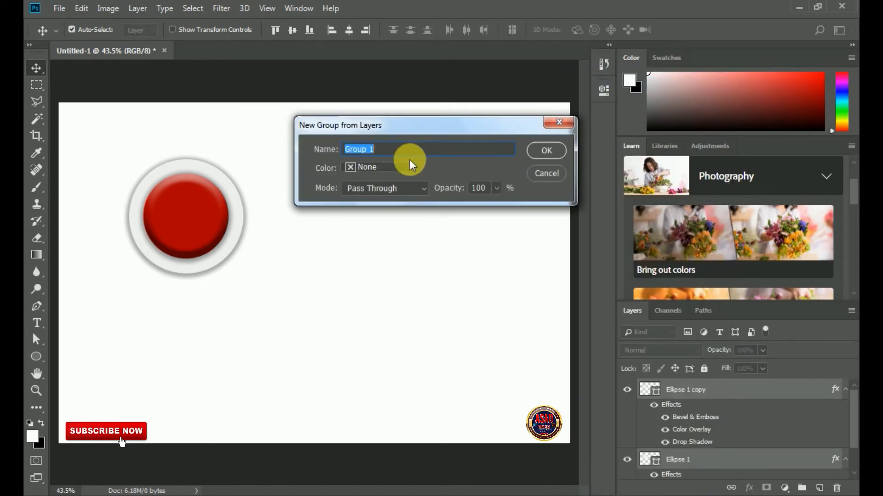
pyautogui.click(554, 148)
# - Duplicate Group 1 as Group 1 copy and move the copy beside the original button to the middle of the canvas
pyautogui.rightClick(709, 396)
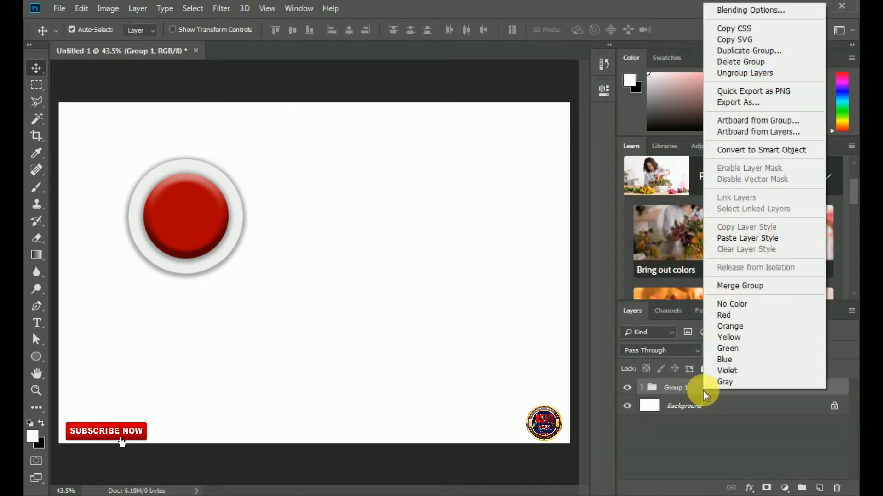
pyautogui.click(735, 52)
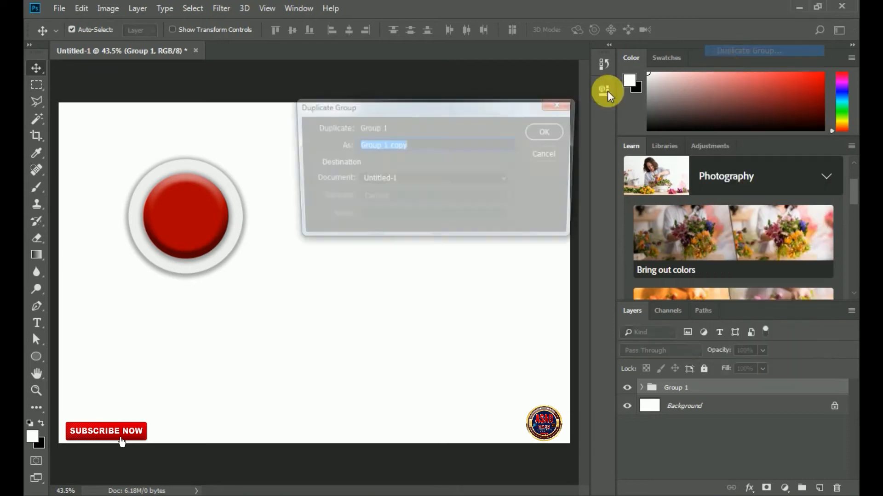
pyautogui.click(546, 131)
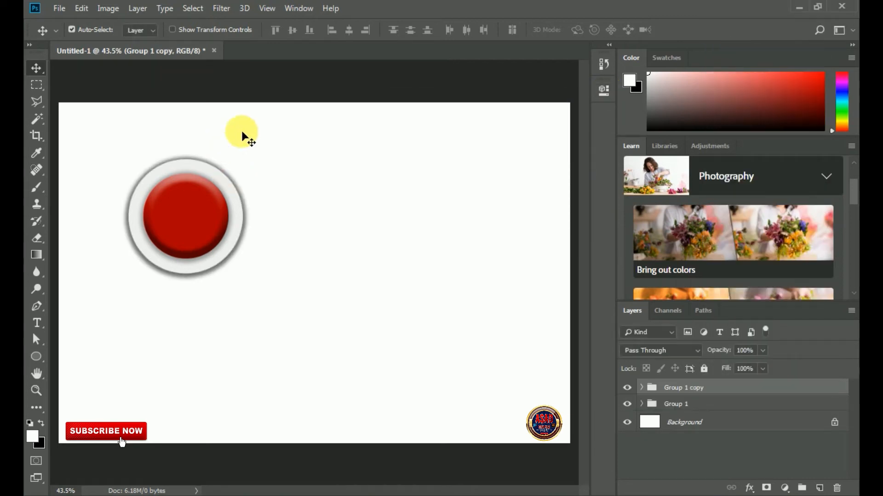
pyautogui.click(83, 8)
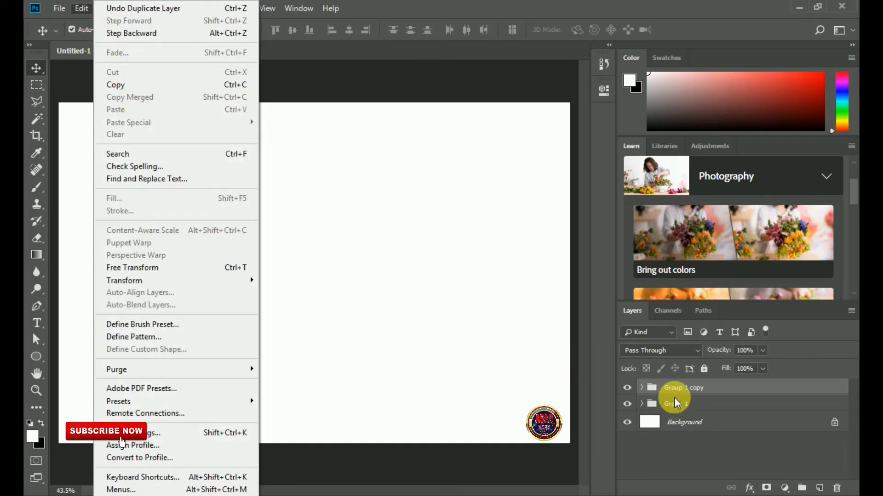
pyautogui.click(390, 1)
pyautogui.moveTo(289, 226); pyautogui.dragTo(338, 223)
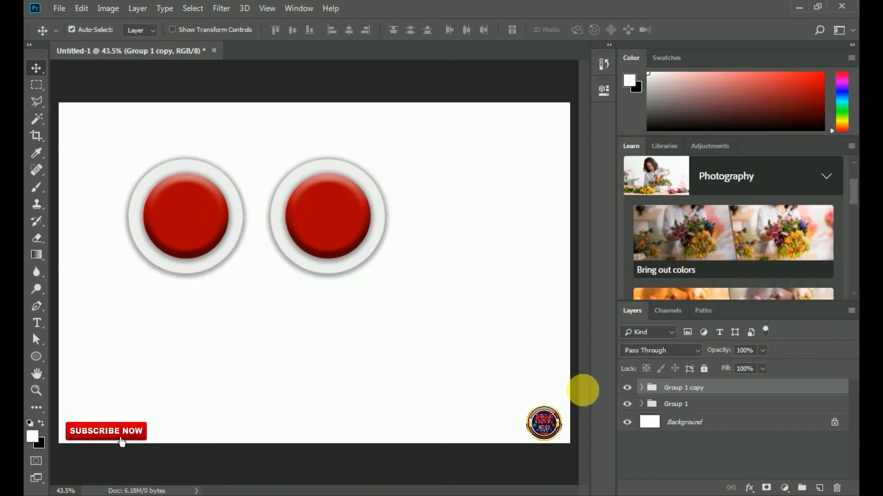
# - Duplicate Group 1 copy as Group 1 copy 2 and move it to the right of the middle button, completing a row of three
pyautogui.rightClick(685, 396)
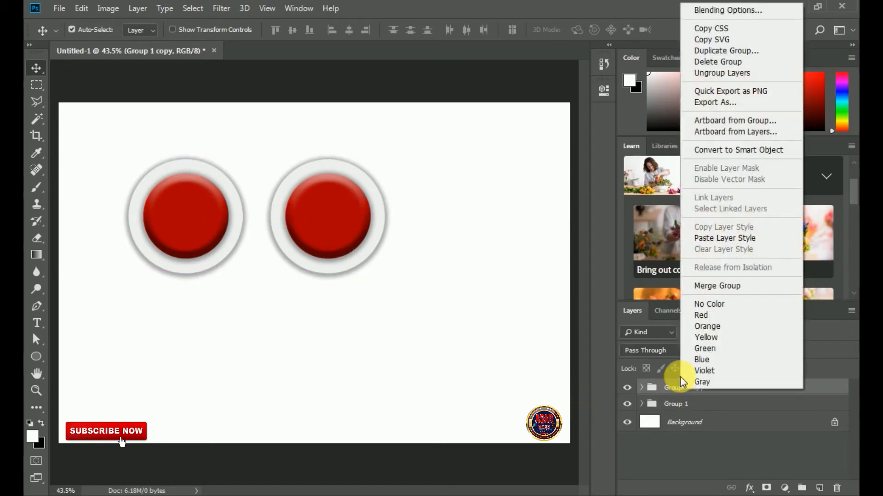
pyautogui.click(713, 52)
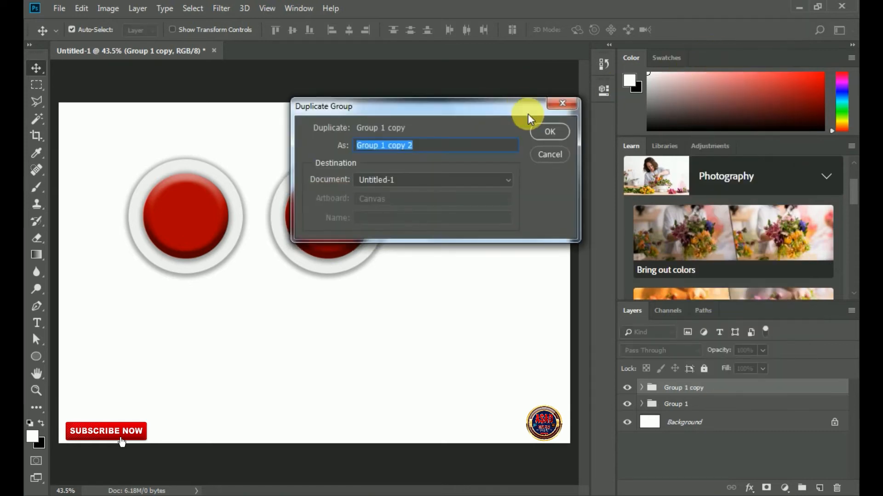
pyautogui.click(548, 128)
pyautogui.moveTo(357, 215); pyautogui.dragTo(497, 210)
# - Change the Color Overlay of the third button's inner circle to blue #040ee1
pyautogui.keyDown('ctrl'); pyautogui.click(462, 204); pyautogui.keyUp('ctrl')
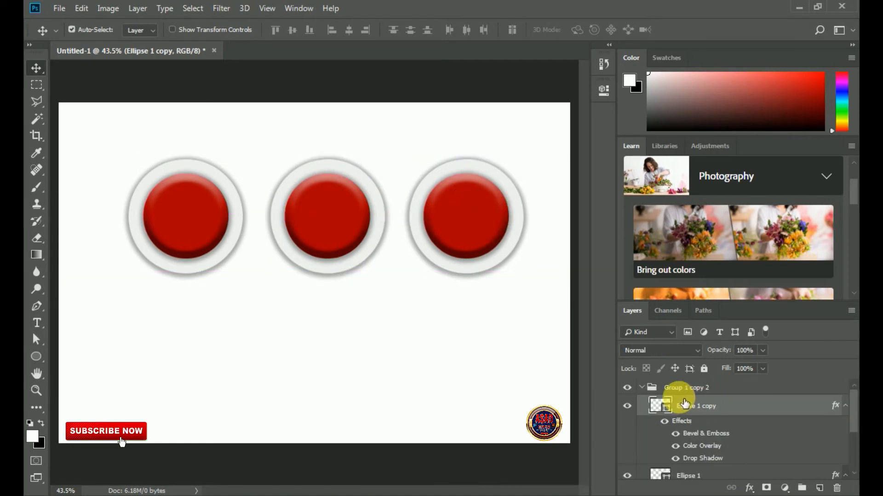
pyautogui.click(749, 487)
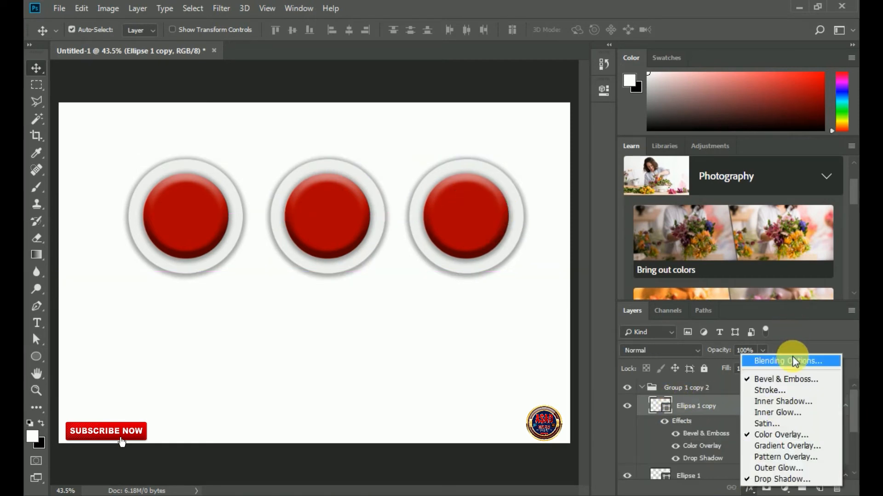
pyautogui.click(667, 254)
pyautogui.moveTo(489, 82); pyautogui.dragTo(711, 80)
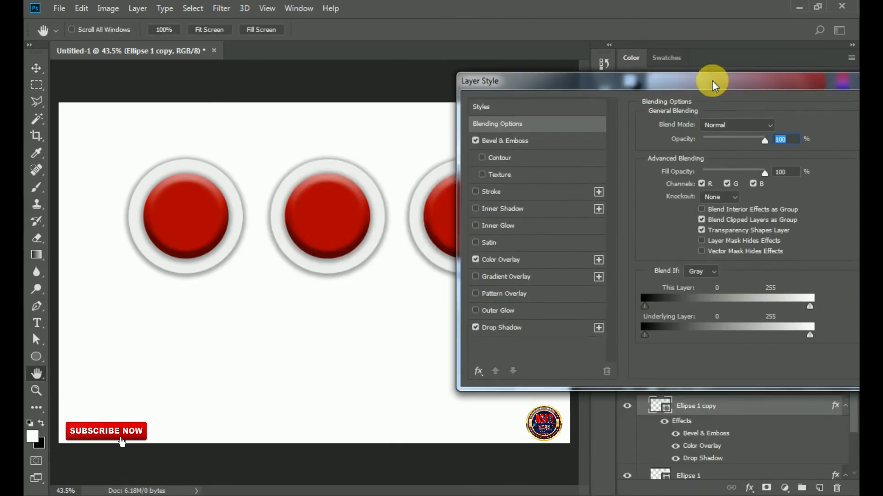
pyautogui.click(560, 267)
pyautogui.click(777, 124)
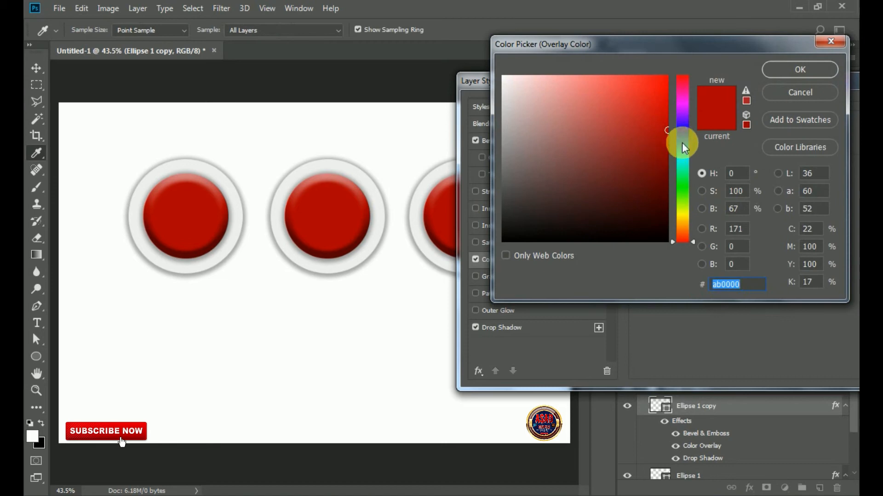
pyautogui.click(683, 132)
pyautogui.moveTo(662, 110); pyautogui.dragTo(665, 95)
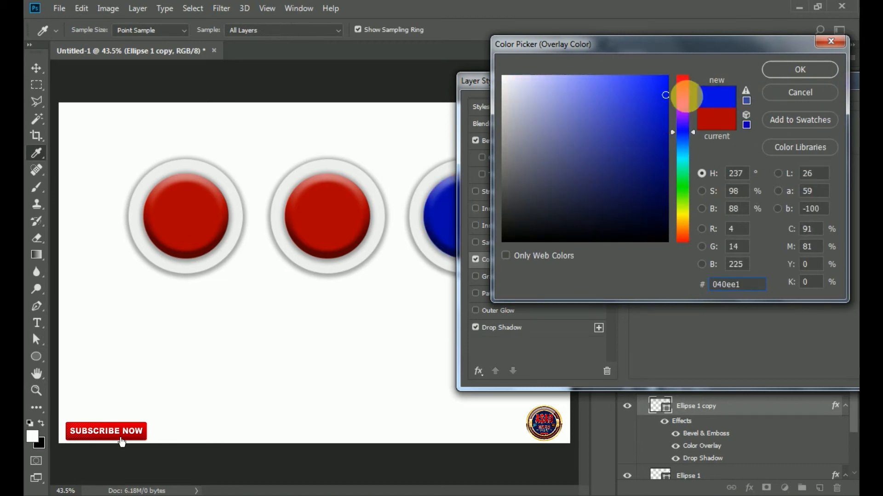
pyautogui.click(799, 70)
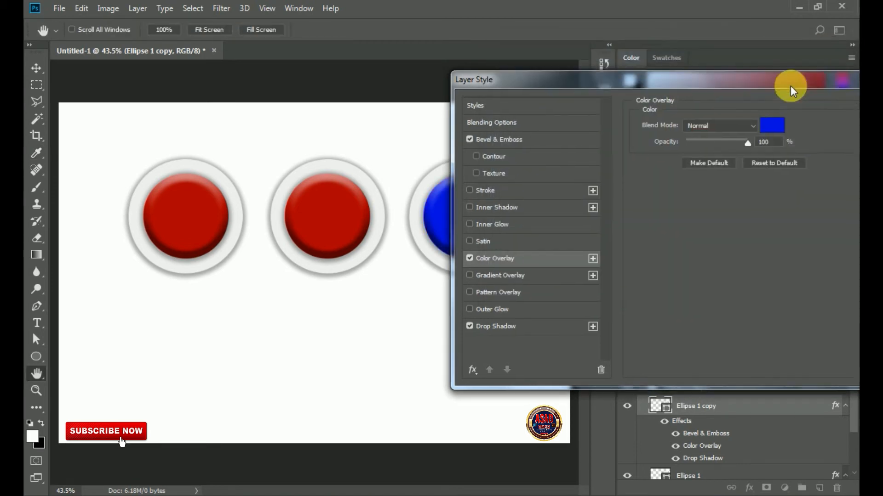
pyautogui.moveTo(791, 86); pyautogui.dragTo(744, 91)
pyautogui.click(848, 114)
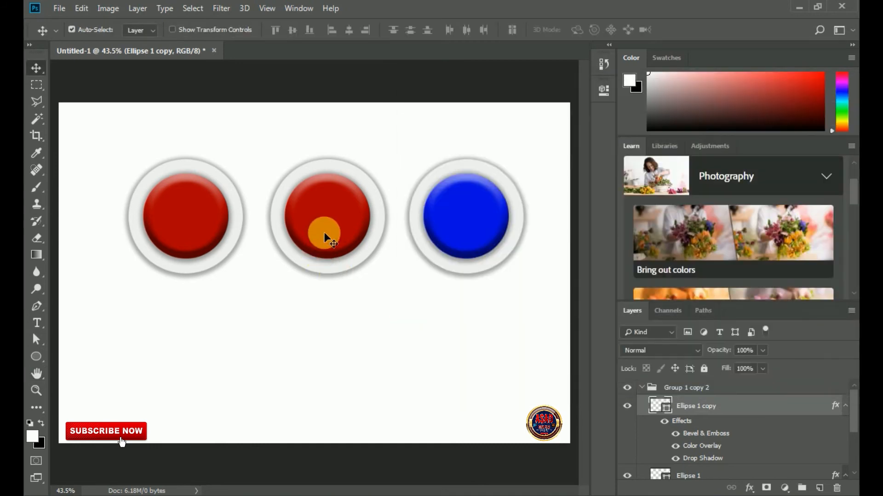
# - Change the Color Overlay of the middle button's inner circle to green #55e300
pyautogui.click(324, 233)
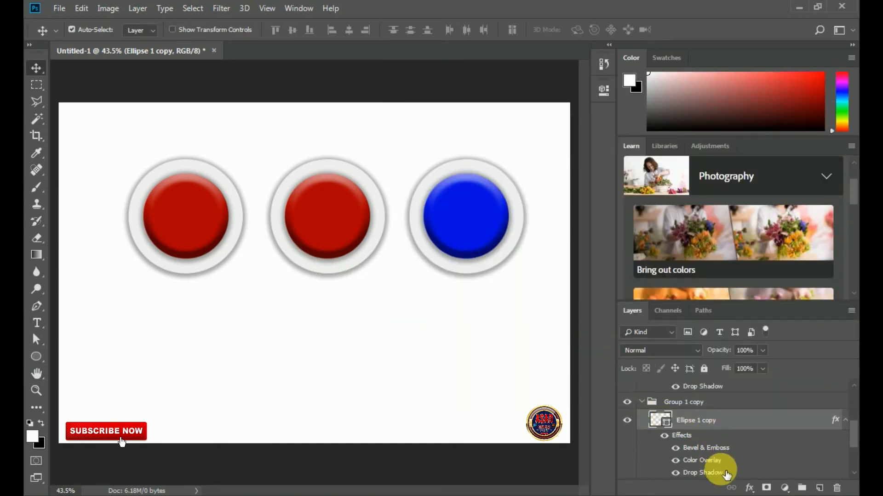
pyautogui.click(750, 488)
pyautogui.click(781, 362)
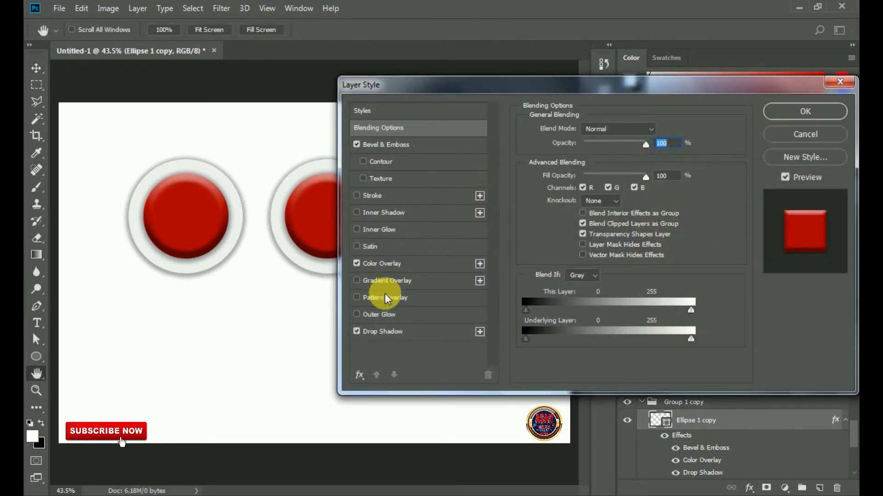
pyautogui.click(406, 262)
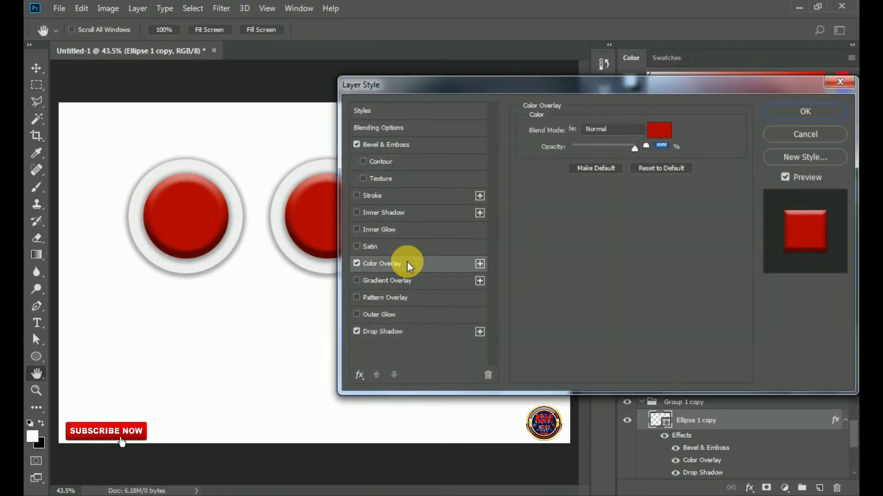
pyautogui.click(659, 132)
pyautogui.click(682, 197)
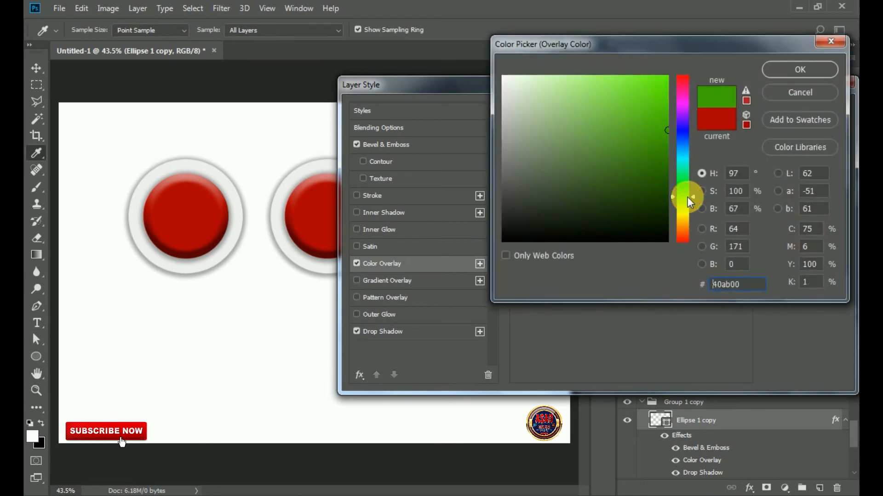
pyautogui.moveTo(653, 117)
pyautogui.mouseDown()
pyautogui.moveTo(669, 71)
pyautogui.moveTo(681, 99)
pyautogui.mouseUp()
pyautogui.click(799, 74)
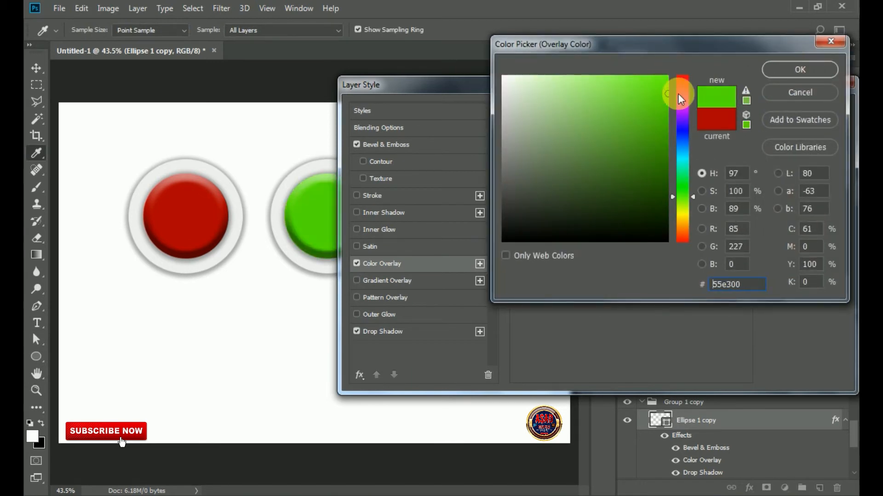
pyautogui.click(803, 68)
pyautogui.click(823, 112)
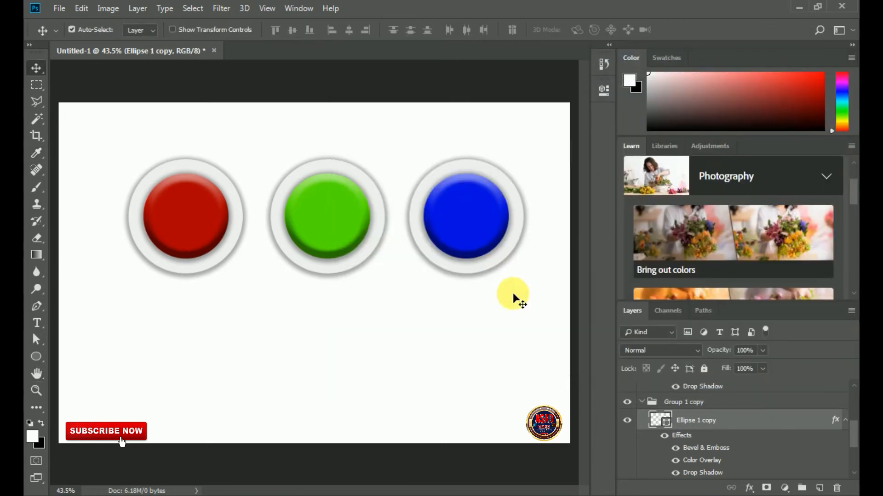
# - Select all the layers of the three buttons and collapse their groups so Group 1, Group 1 copy and Group 1 copy 2 are selected
pyautogui.click(645, 403)
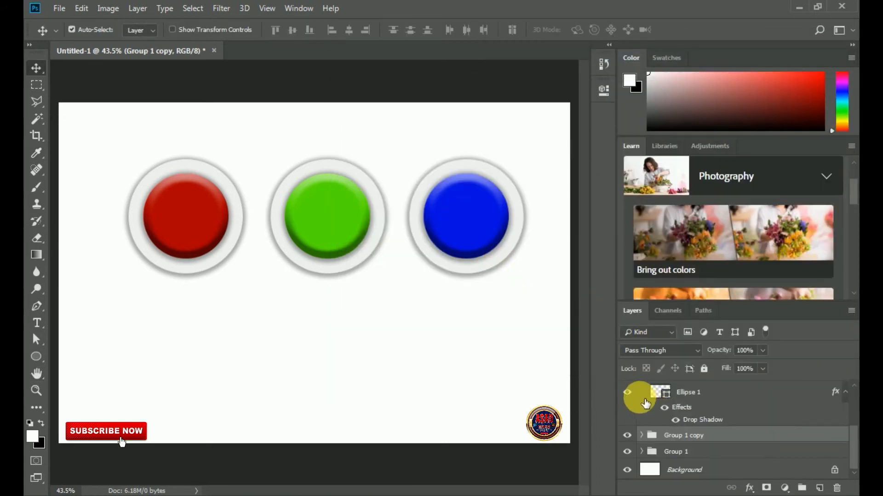
pyautogui.scroll(3, 645, 403)
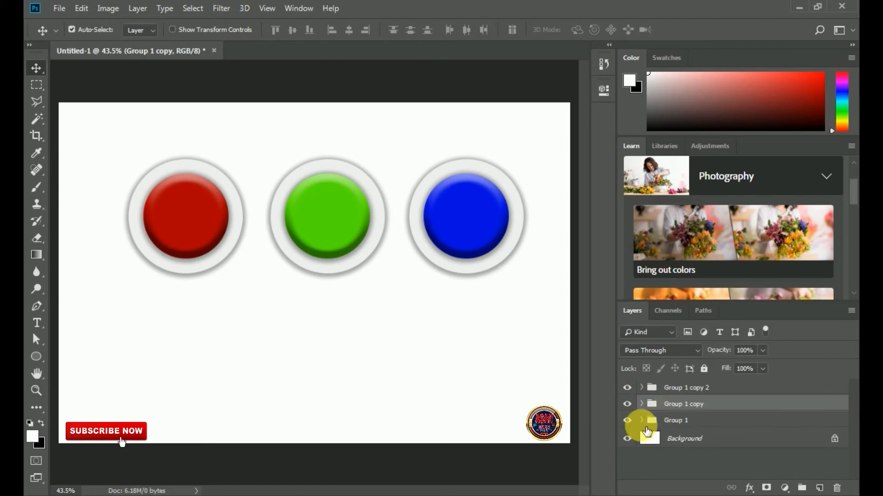
pyautogui.moveTo(549, 275); pyautogui.dragTo(157, 209)
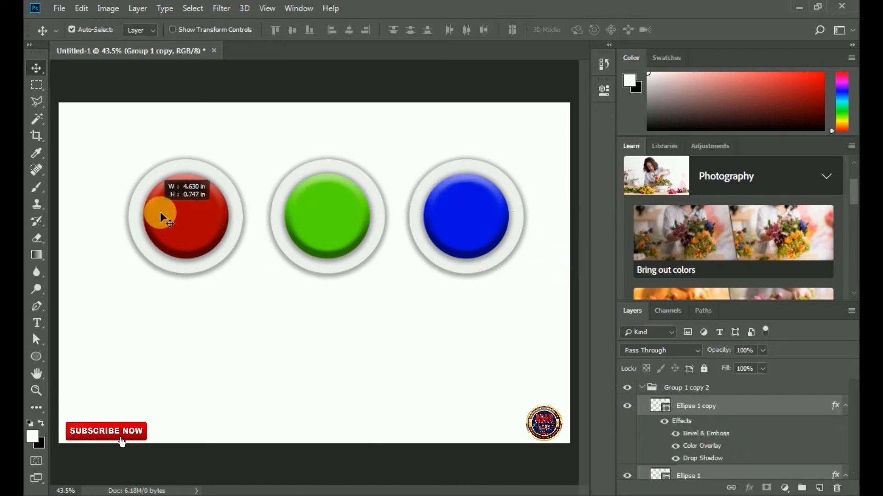
pyautogui.click(653, 389)
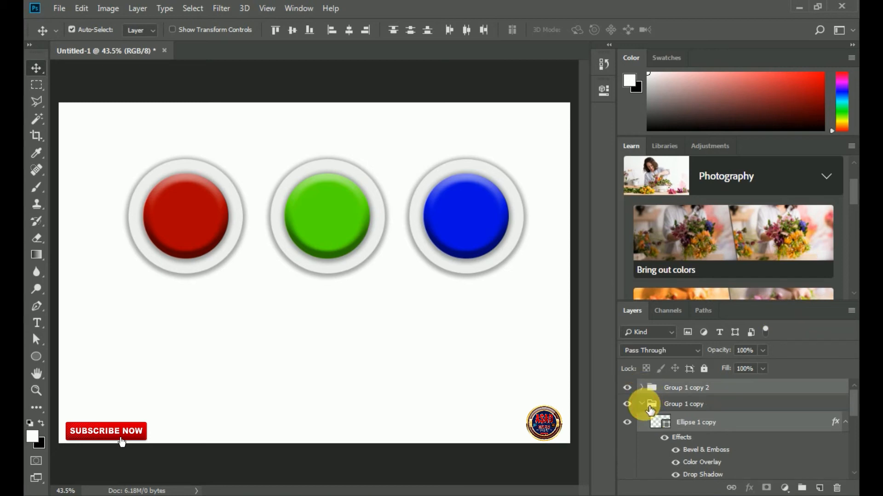
pyautogui.click(644, 404)
pyautogui.click(642, 420)
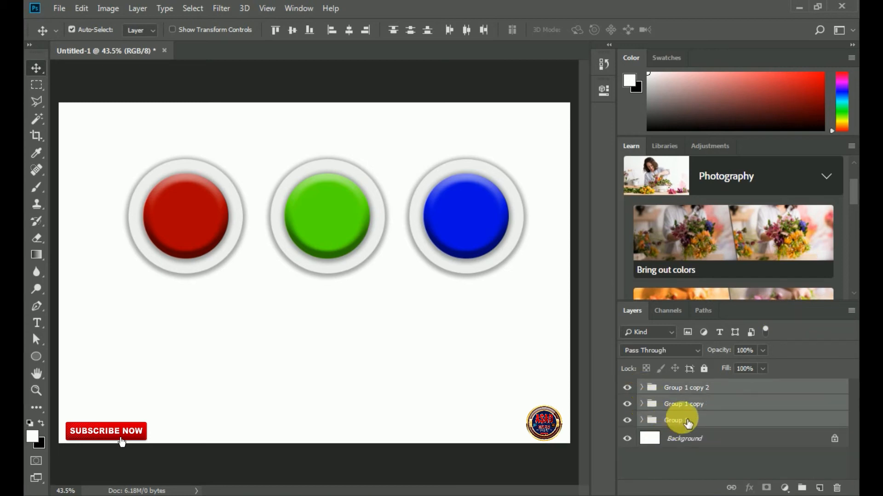
pyautogui.rightClick(683, 419)
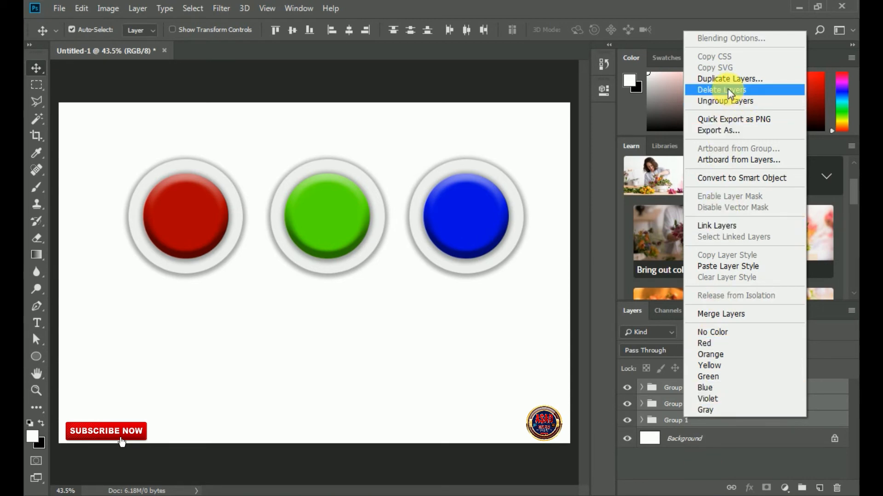
pyautogui.click(676, 482)
pyautogui.rightClick(710, 416)
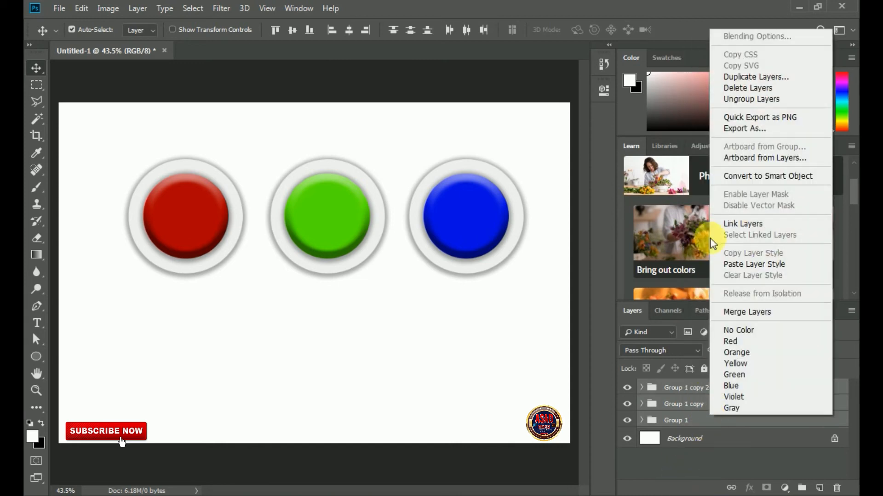
pyautogui.click(689, 468)
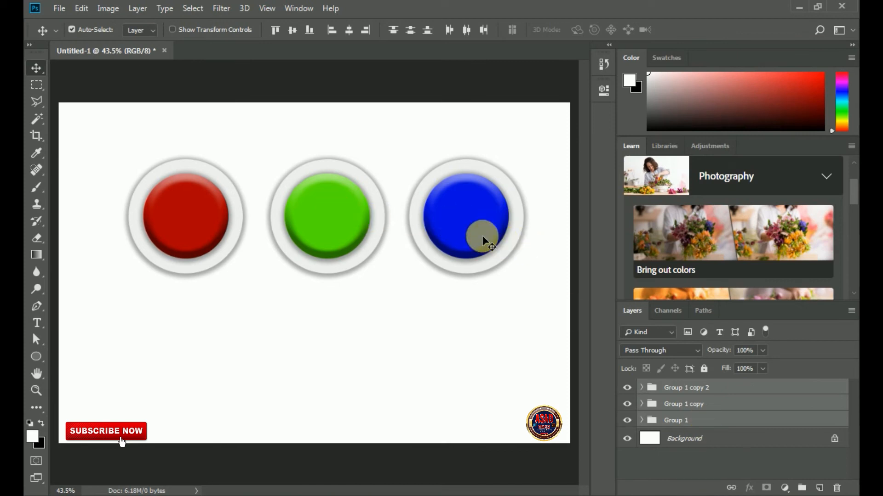
pyautogui.rightClick(662, 419)
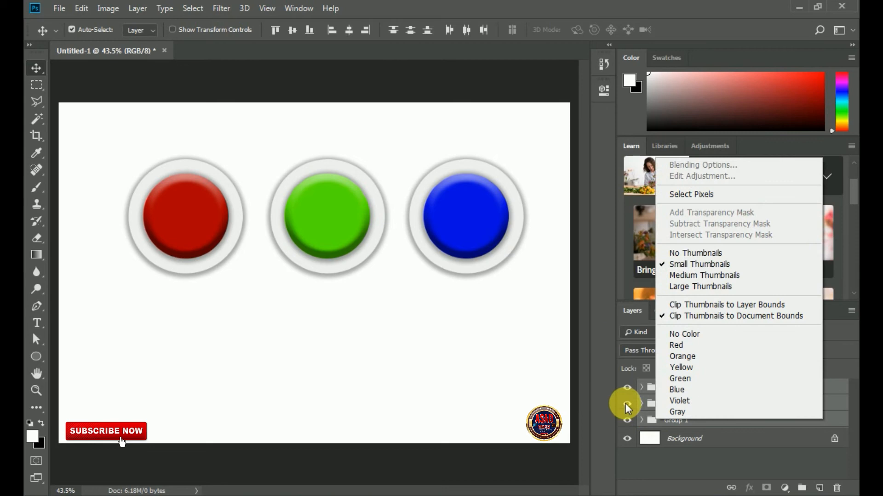
pyautogui.rightClick(727, 425)
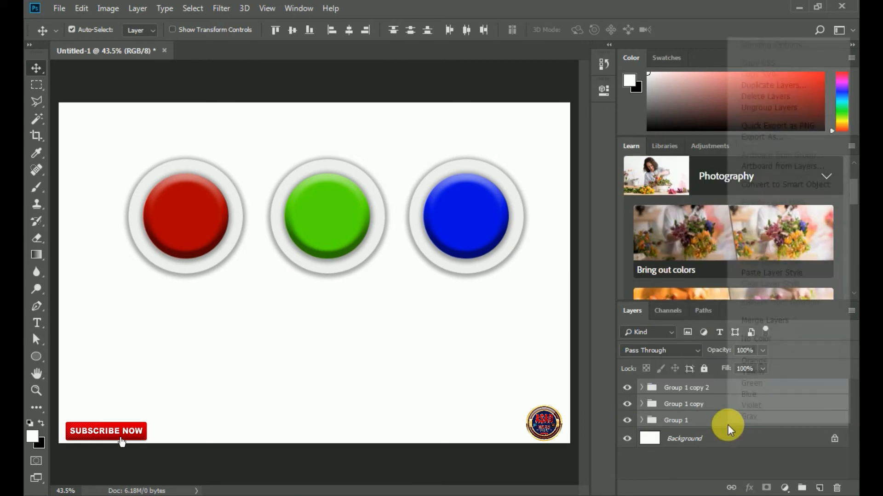
# - Duplicate the three selected button groups
pyautogui.rightClick(727, 425)
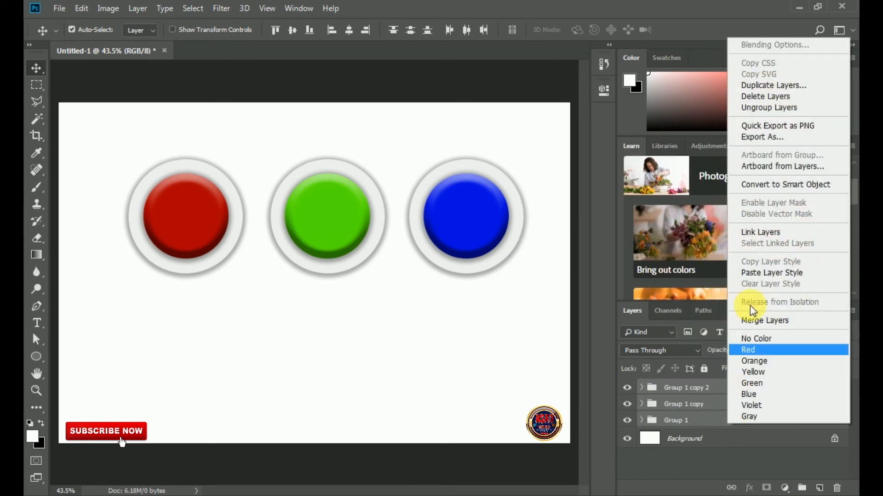
pyautogui.click(765, 85)
pyautogui.click(546, 131)
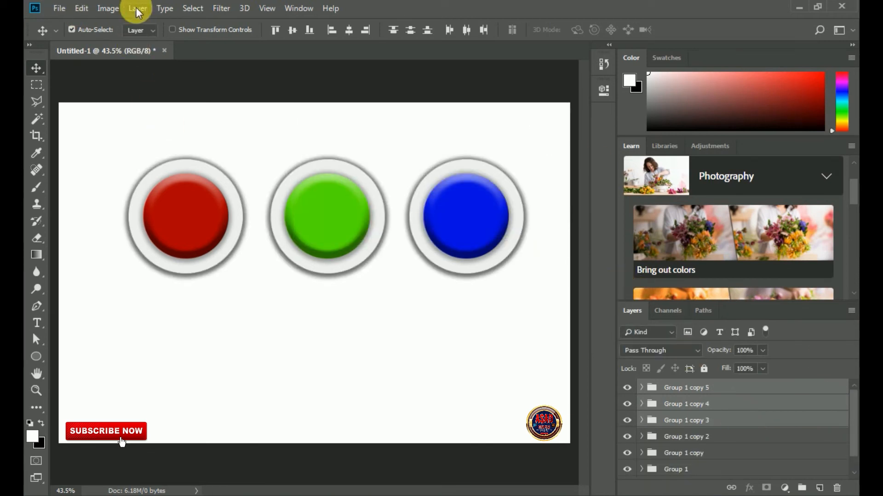
# - Move the duplicated row straight down below the original row with Free Transform and flip it horizontally
pyautogui.click(83, 10)
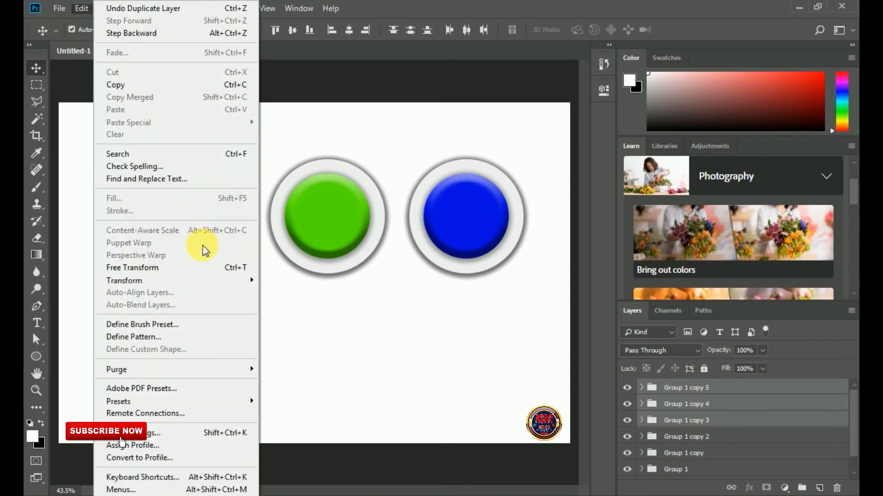
pyautogui.click(209, 268)
pyautogui.moveTo(346, 243); pyautogui.dragTo(332, 352)
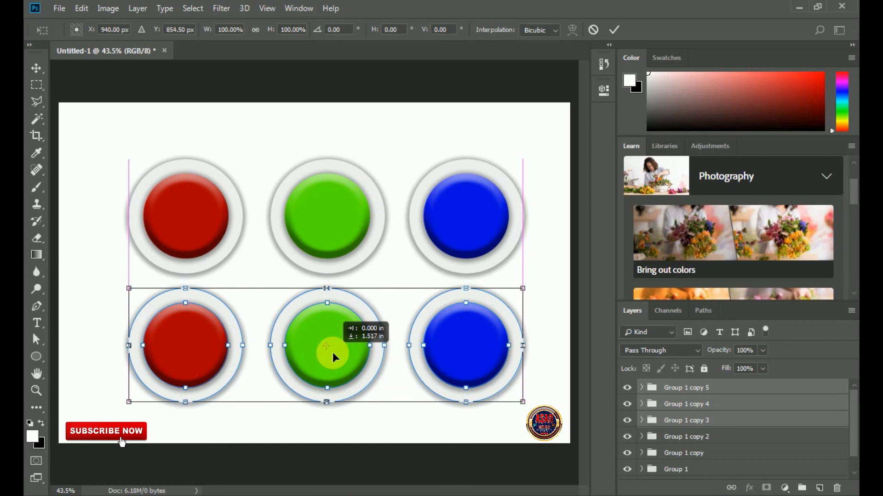
pyautogui.rightClick(333, 352)
pyautogui.click(366, 333)
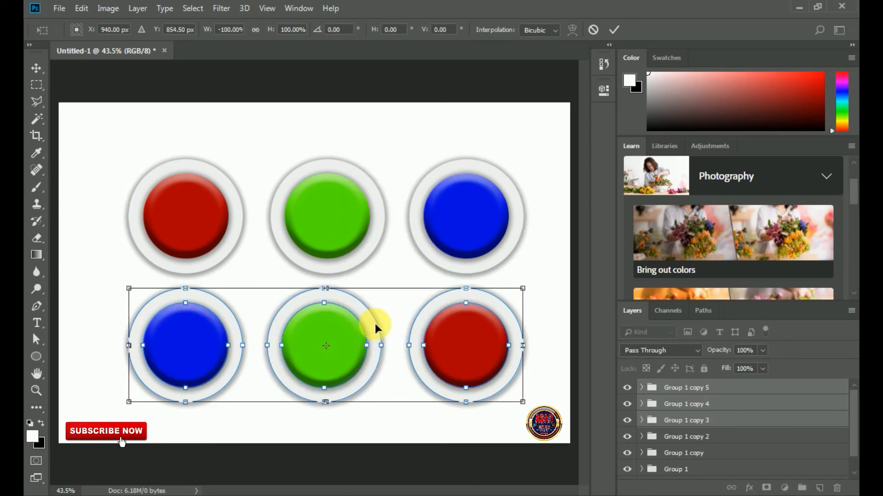
pyautogui.doubleClick(367, 329)
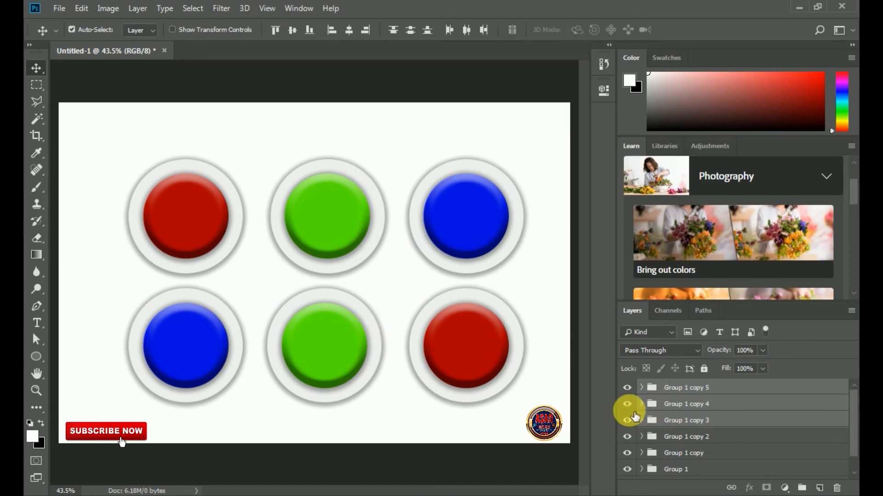
pyautogui.click(628, 406)
pyautogui.click(628, 406)
pyautogui.click(631, 407)
pyautogui.click(680, 419)
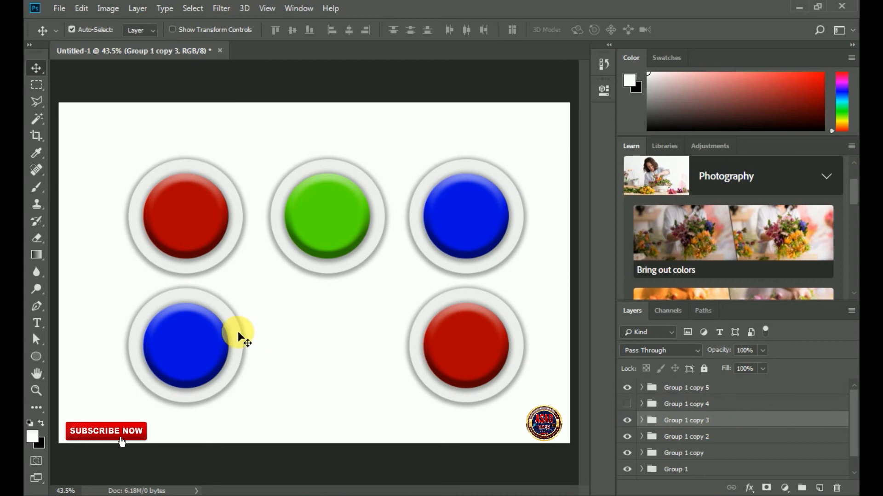
pyautogui.moveTo(211, 325); pyautogui.dragTo(329, 328)
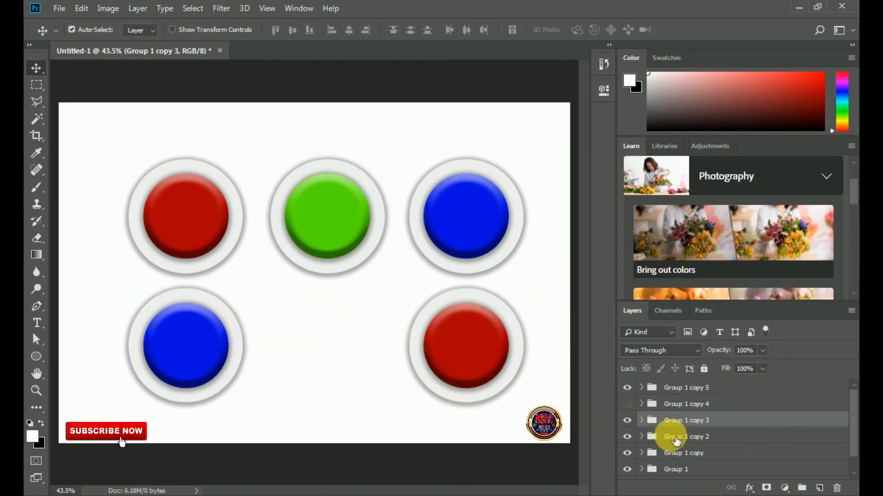
# - Move the lower row's blue button, Group 1 copy 5, aside past the red button to free its place
pyautogui.click(666, 390)
pyautogui.press('ctrl')
pyautogui.moveTo(193, 340); pyautogui.dragTo(551, 308)
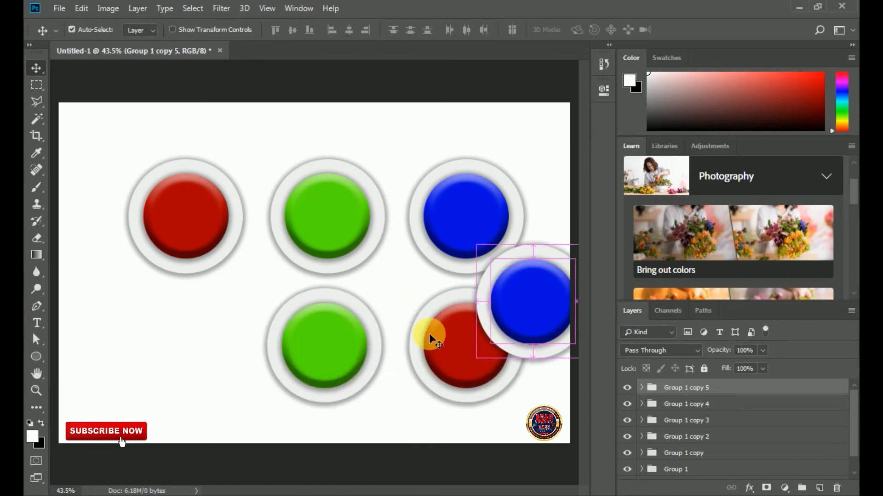
# - Move the lower green button, Group 1 copy 4, to the row's first place and the blue button, Group 1 copy 5, to its middle
pyautogui.click(629, 404)
pyautogui.click(627, 405)
pyautogui.click(678, 404)
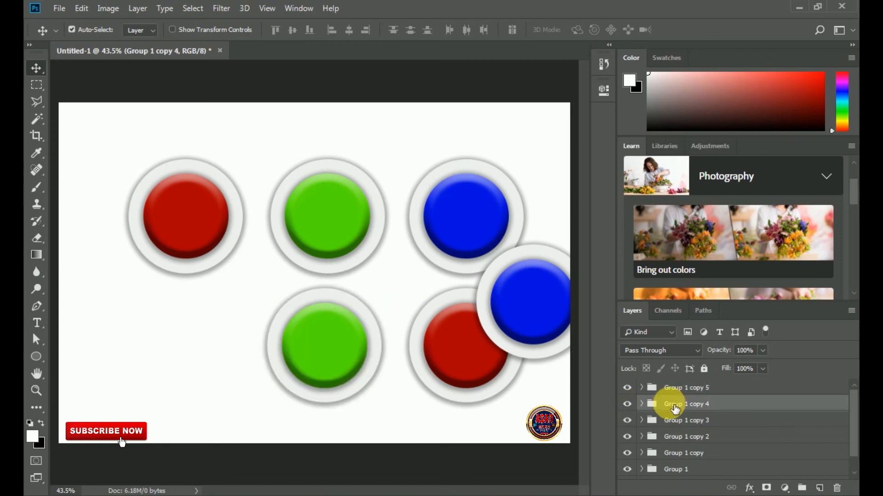
pyautogui.moveTo(228, 345); pyautogui.dragTo(194, 357)
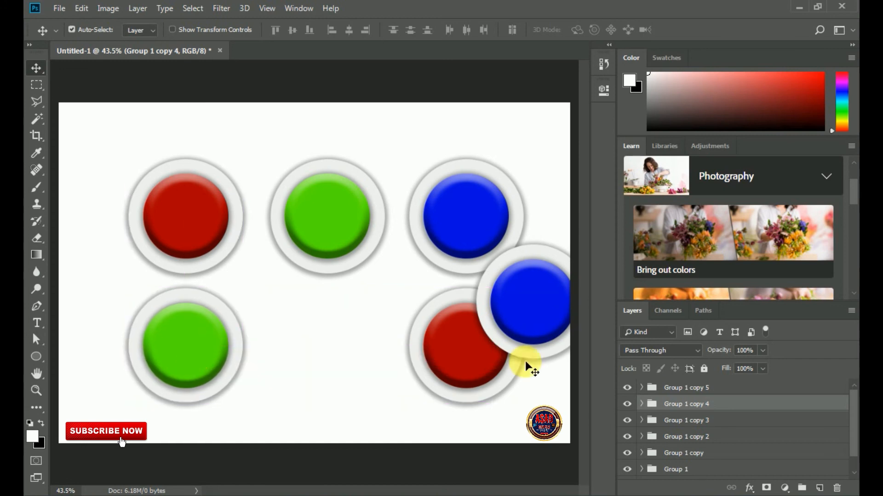
pyautogui.click(647, 390)
pyautogui.moveTo(530, 317); pyautogui.dragTo(335, 361)
# - Select all six buttons and view the finished artwork in full screen without the interface
pyautogui.moveTo(111, 138); pyautogui.dragTo(544, 459)
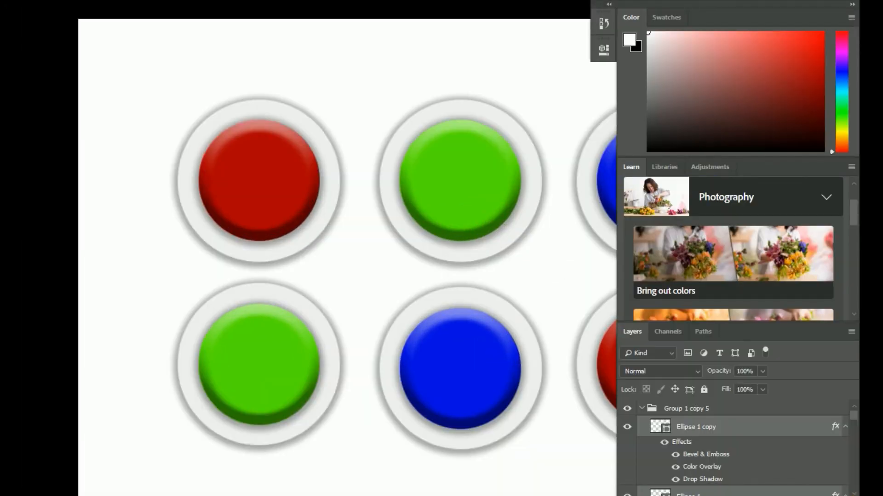
pyautogui.moveTo(806, 4); pyautogui.dragTo(815, 54)
pyautogui.click(829, 60)
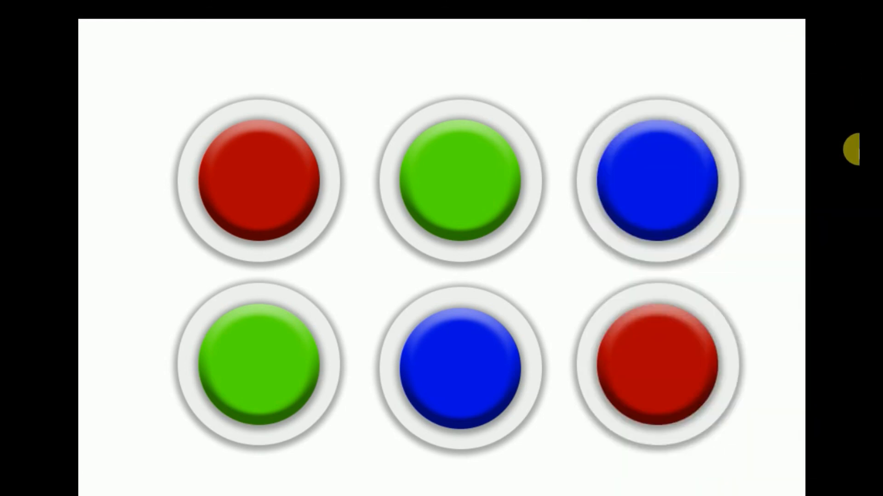